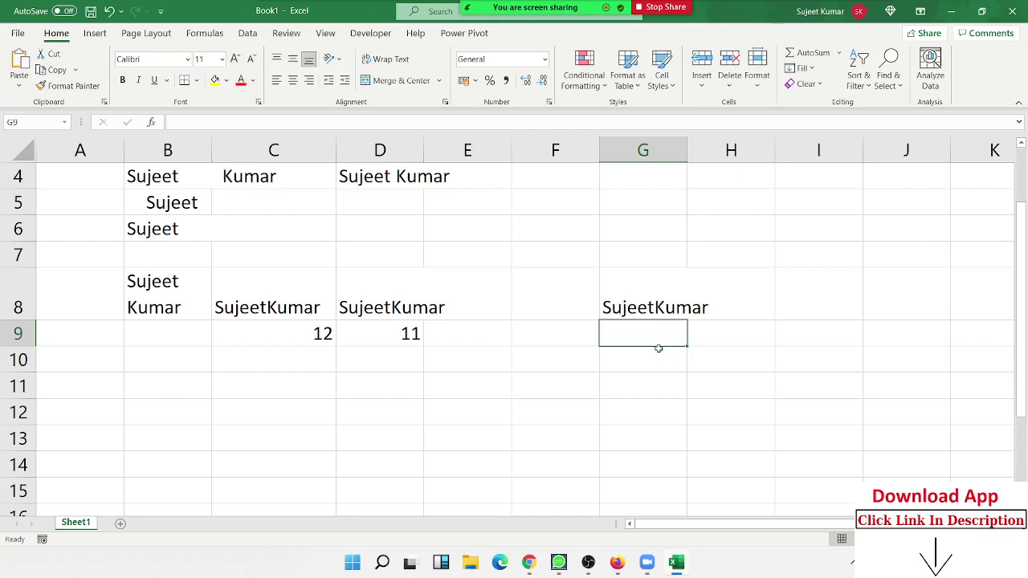
Review the CLEAN formula in D8 and the TRIM formula beside it in C8.
left_click(401, 288)
double_click(400, 288)
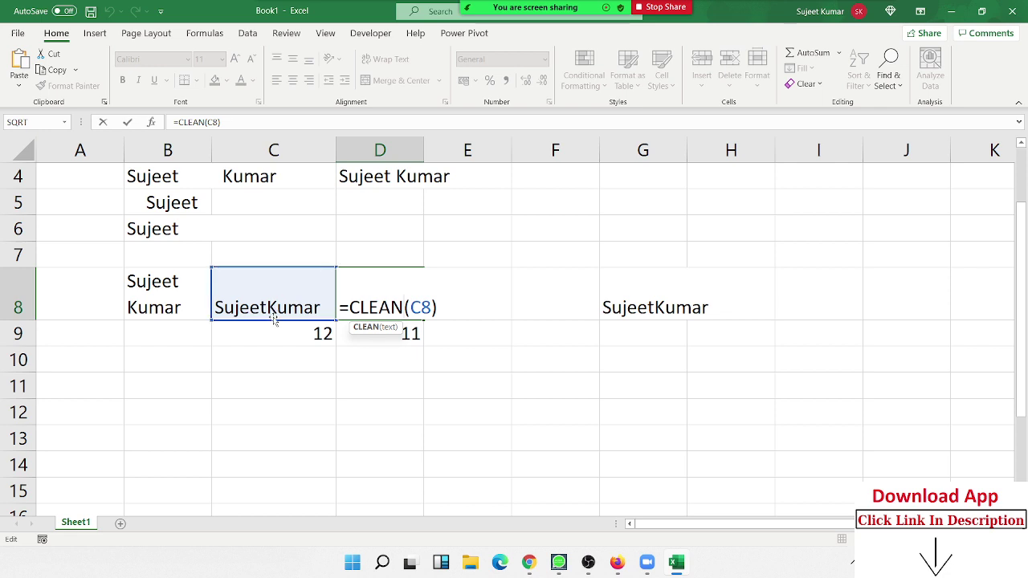
key("Return")
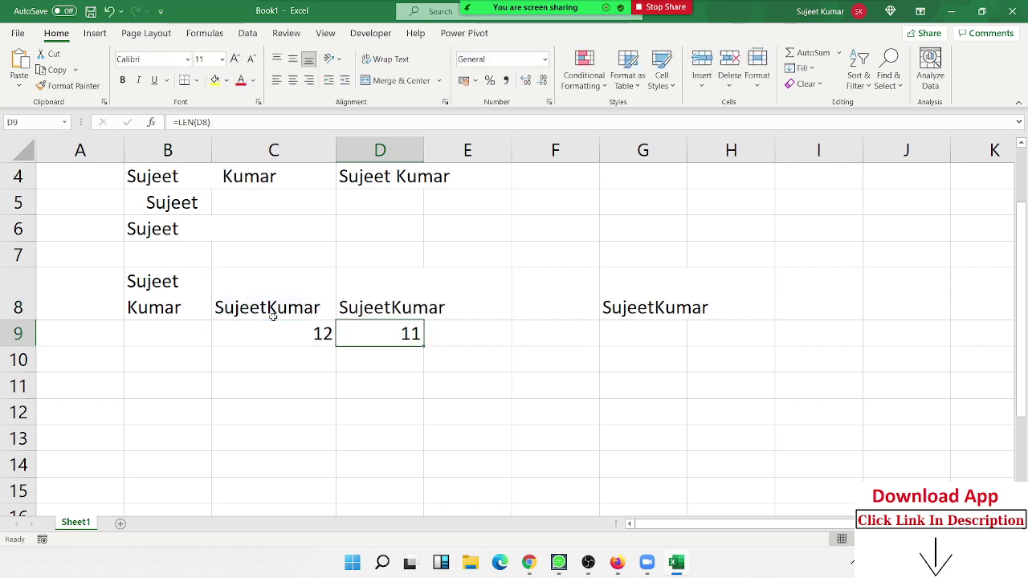
key("Up")
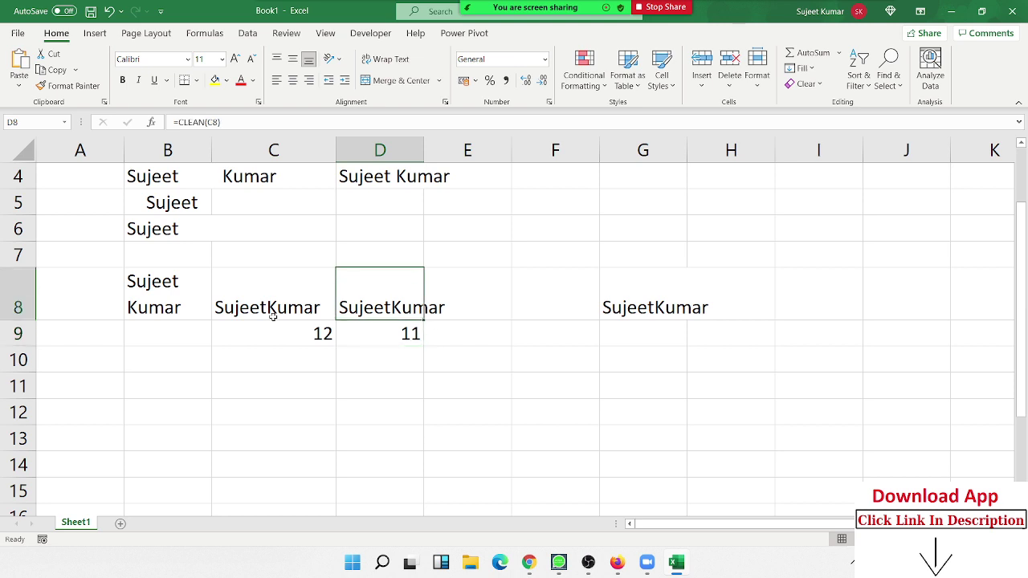
key("Down")
key("Up")
key("Left")
key("Right")
Clear the sample name text from cell G8.
key("Right")
key("Right")
key("Right")
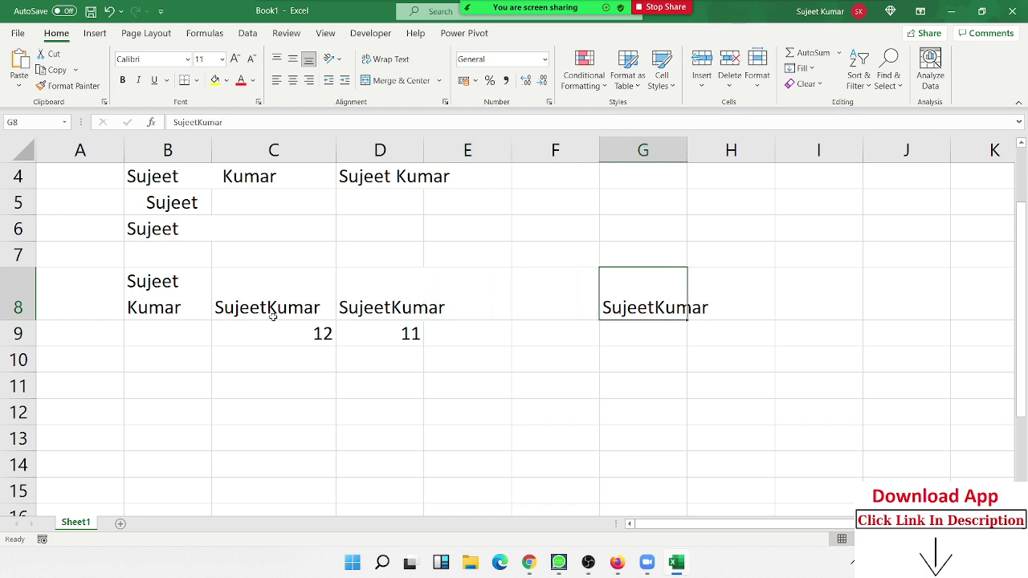
key("Up")
key("Up")
key("Up")
key("Up")
key("Right")
key("Right")
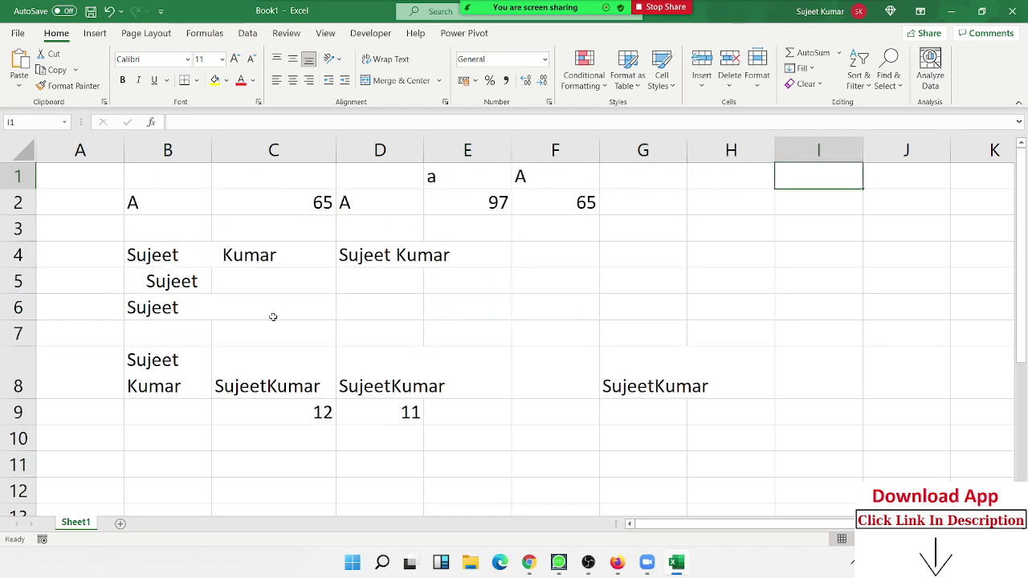
key("Left")
key("Down")
key("Left")
key("Down")
key("Down")
key("Down")
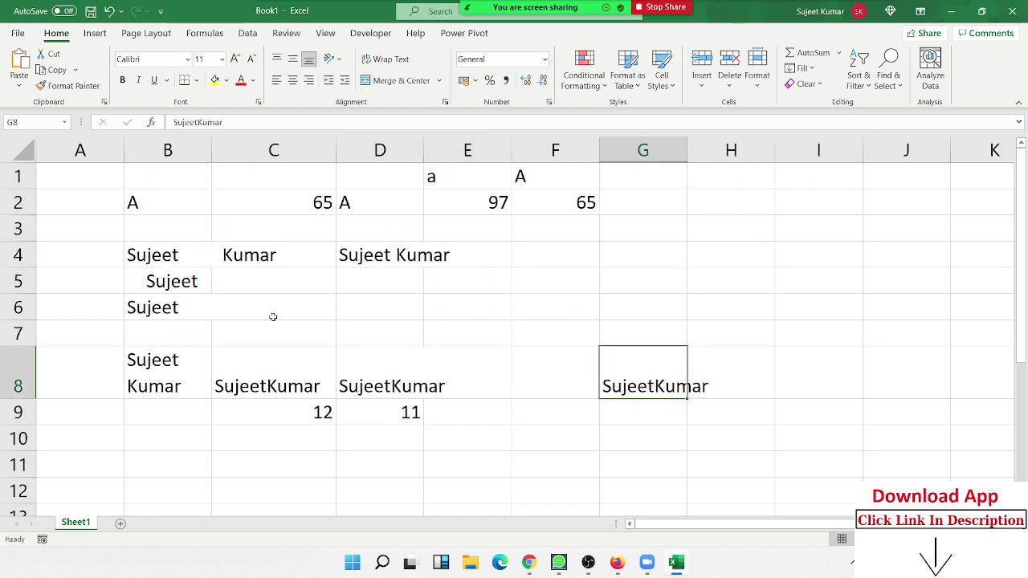
key("Delete")
Enter 123.369.963 in H1 and autofit column H to fit it.
key("Up")
key("Up")
key("Up")
key("Up")
key("Right")
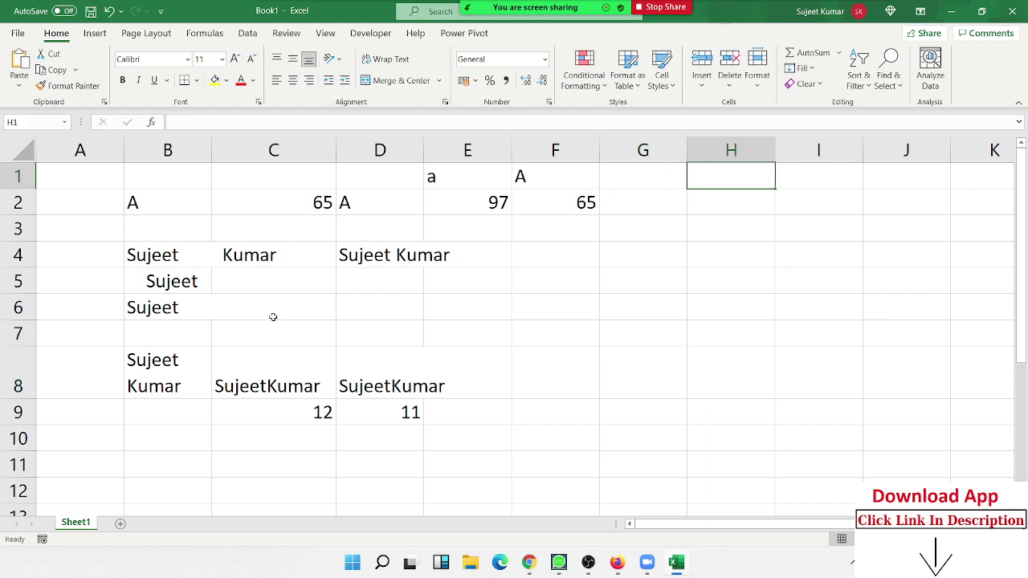
type("123.")
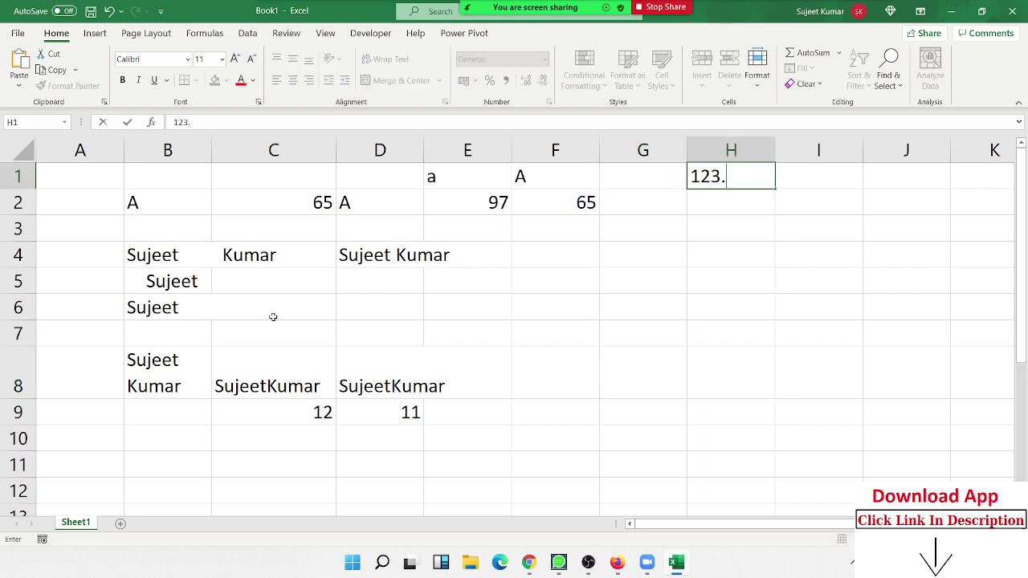
type("369.96")
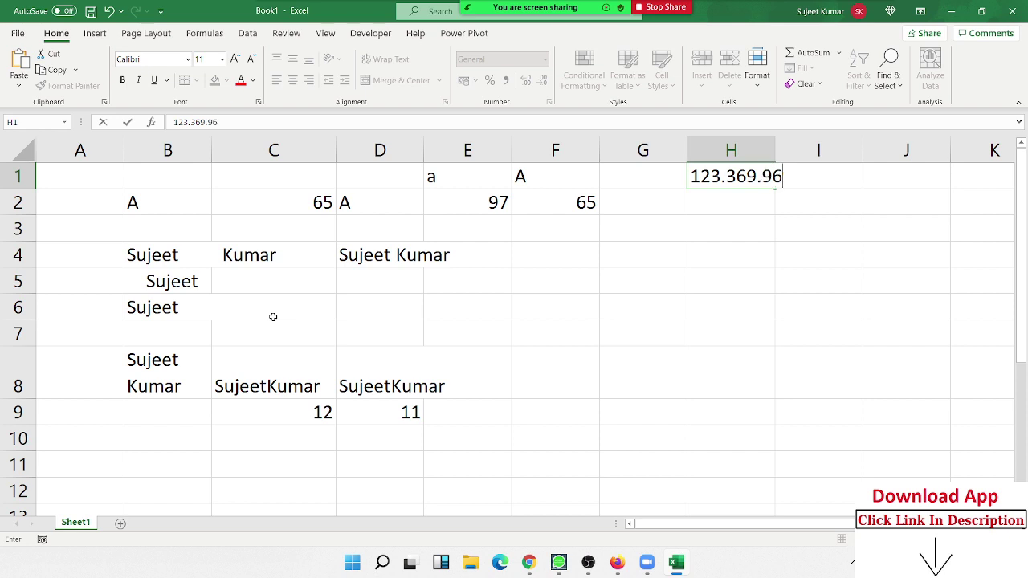
type("3")
key("Return")
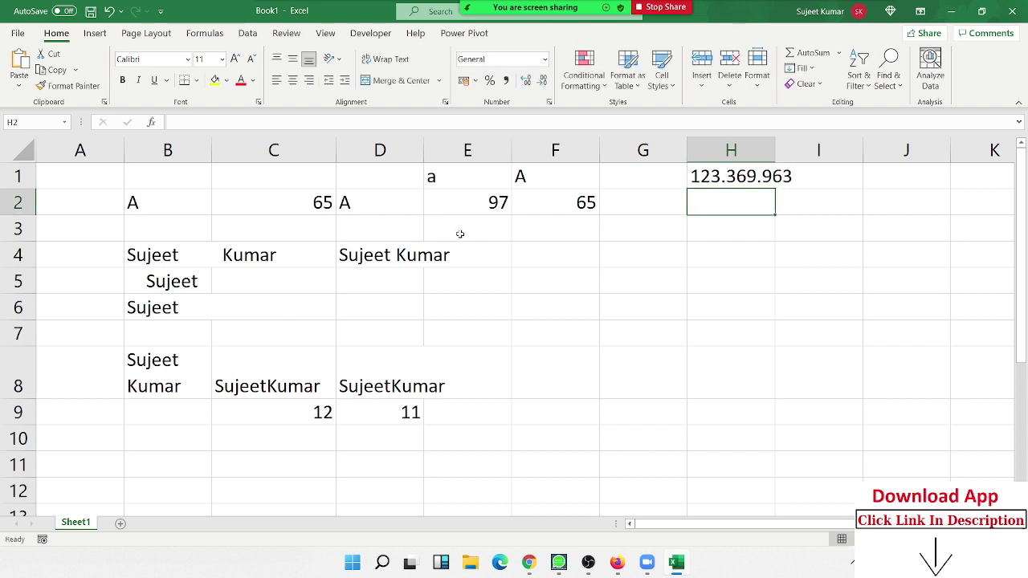
double_click(775, 150)
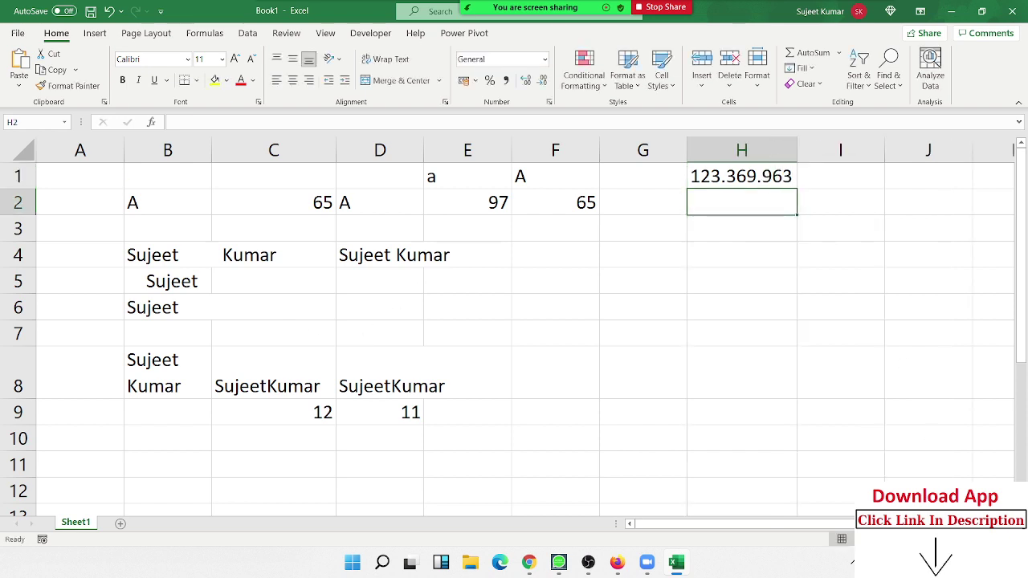
scroll(566, 229, "right", 1)
scroll(566, 230, "right", 2)
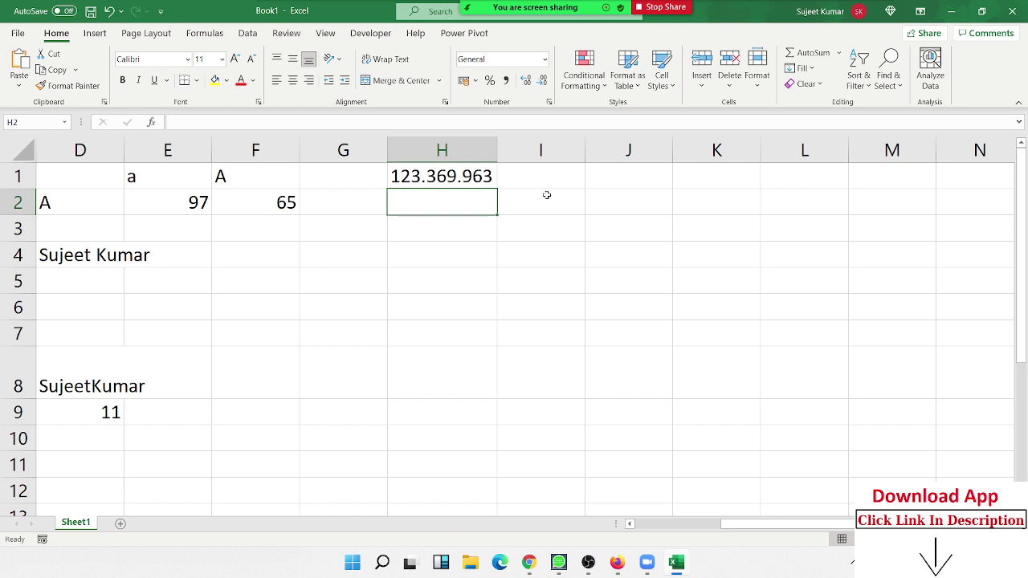
Enter =SUBSTITUTE(H1,".","-") in H2 to replace dots with dashes.
type("=")
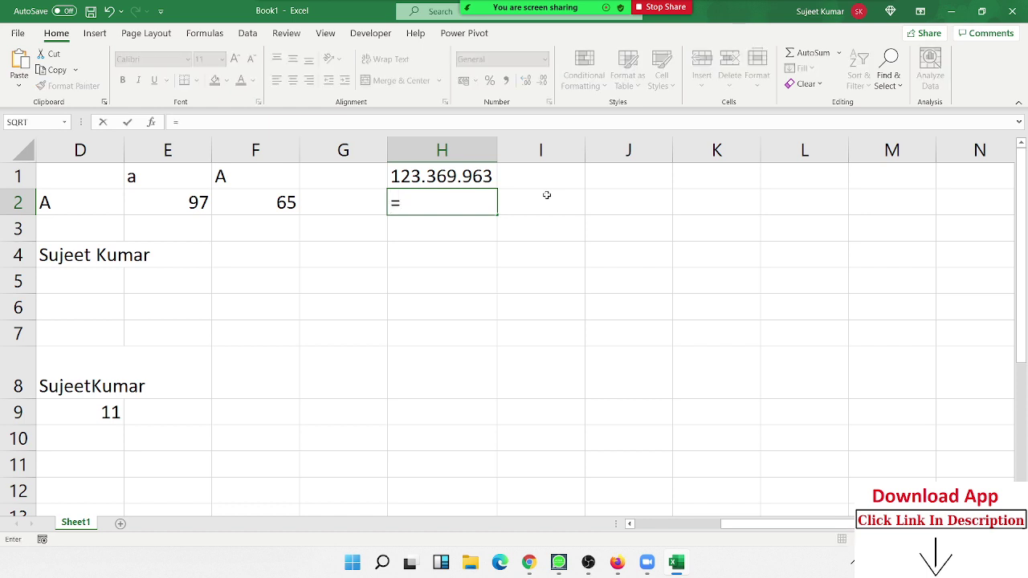
type("sub")
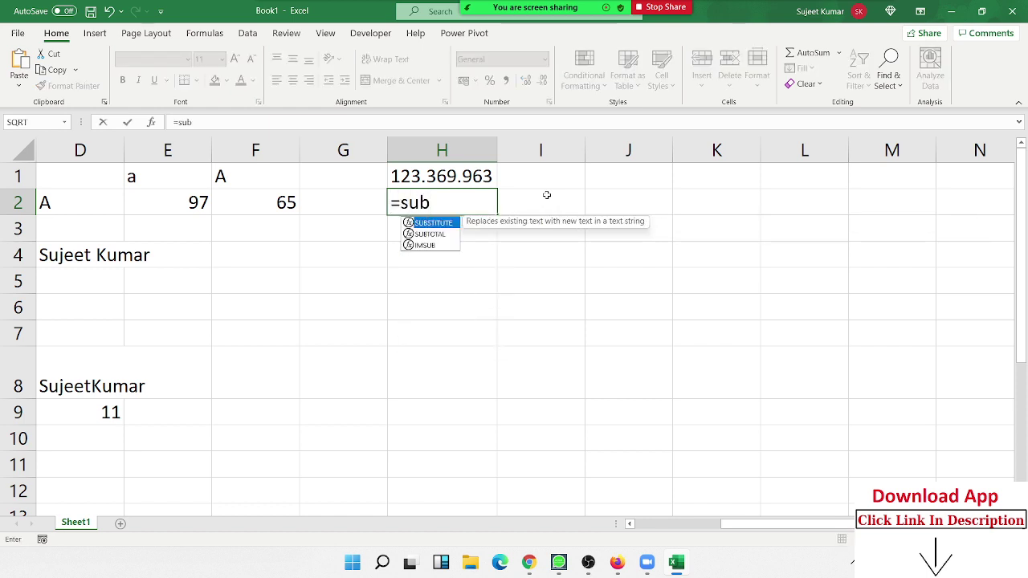
key("Tab")
key("Up")
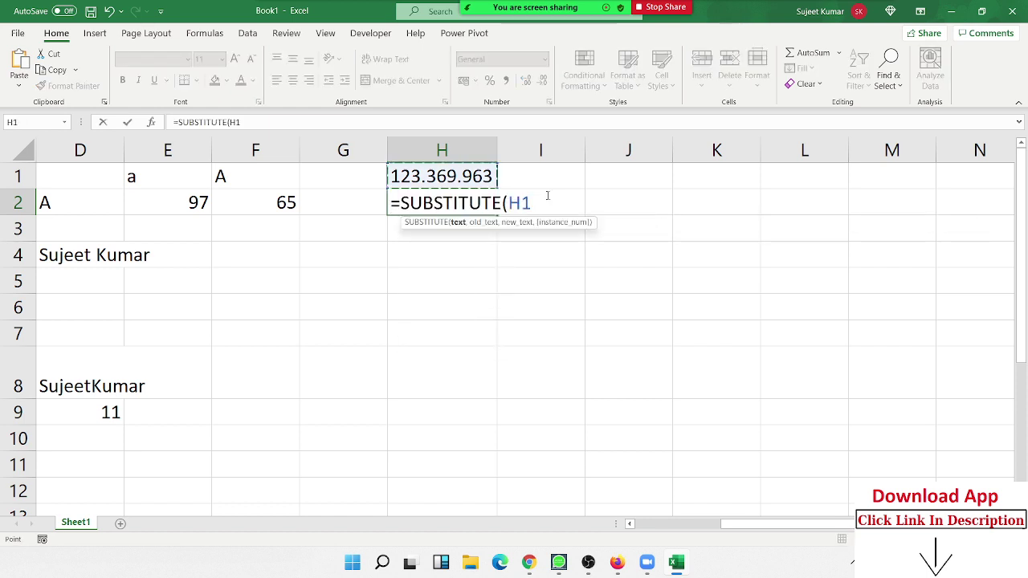
type(",\".")
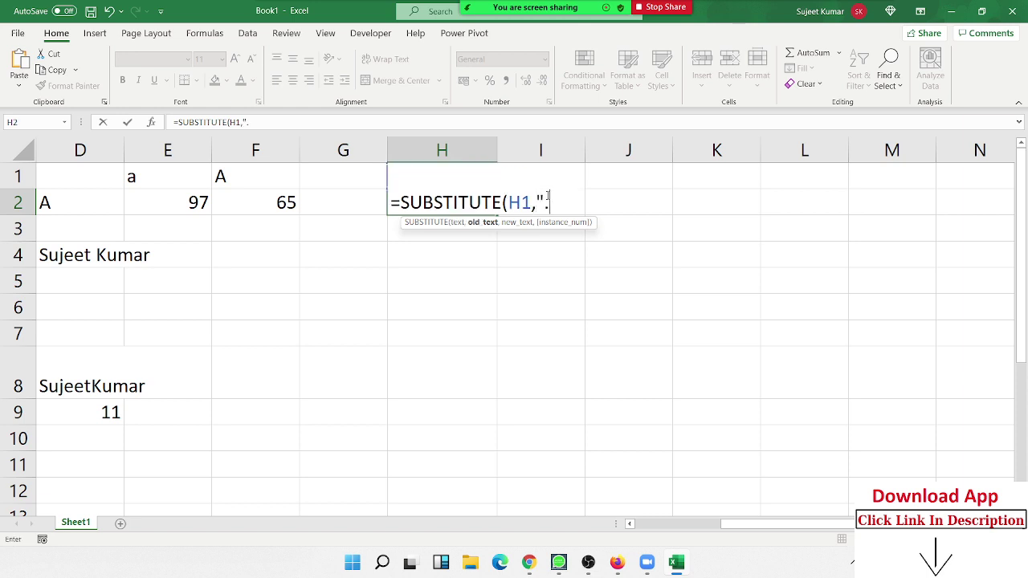
type("\"")
type(",\"")
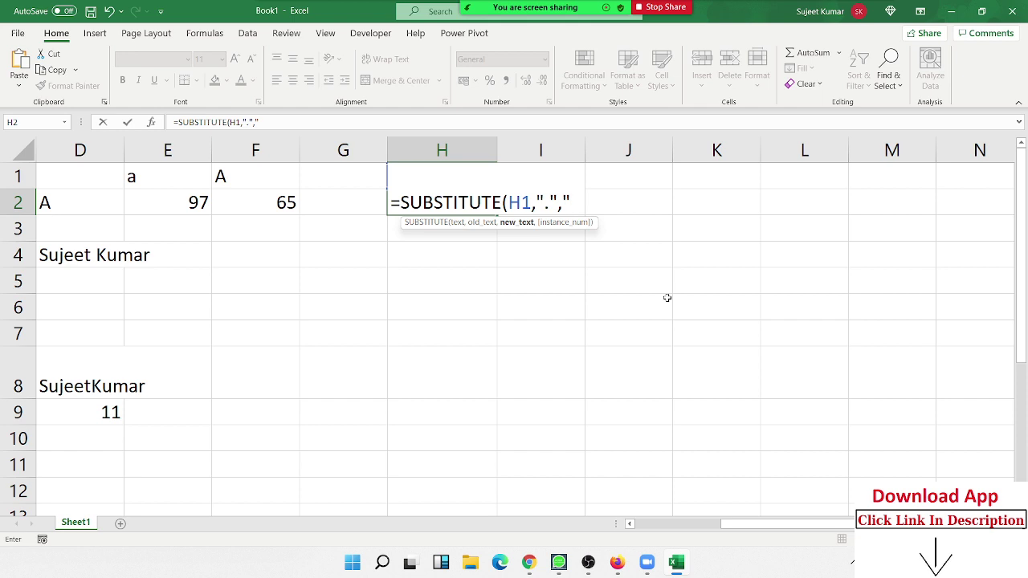
type("-")
type("\"")
key("Return")
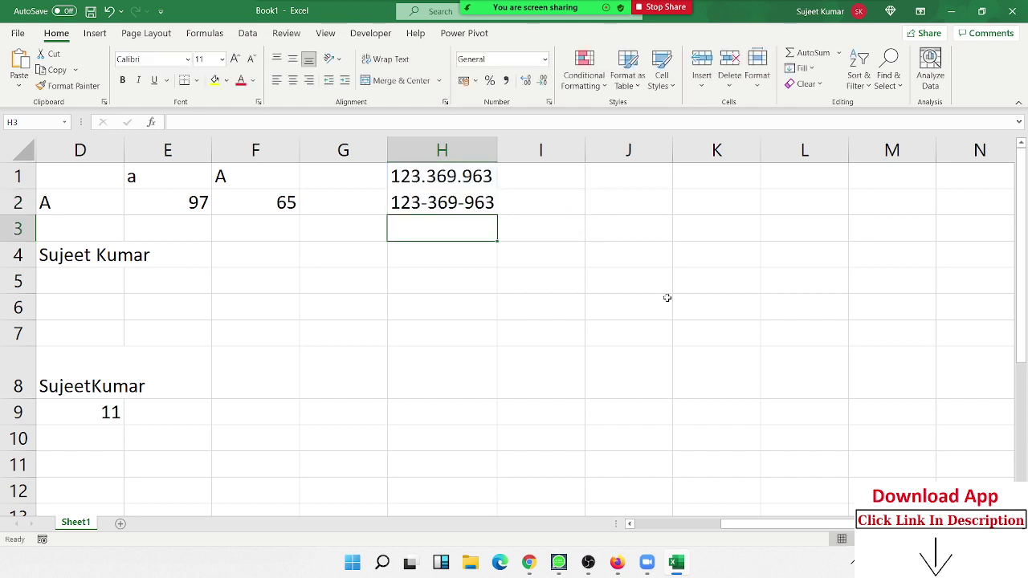
Add instance number 1 to H2's formula so only the first dot becomes a dash.
key("Up")
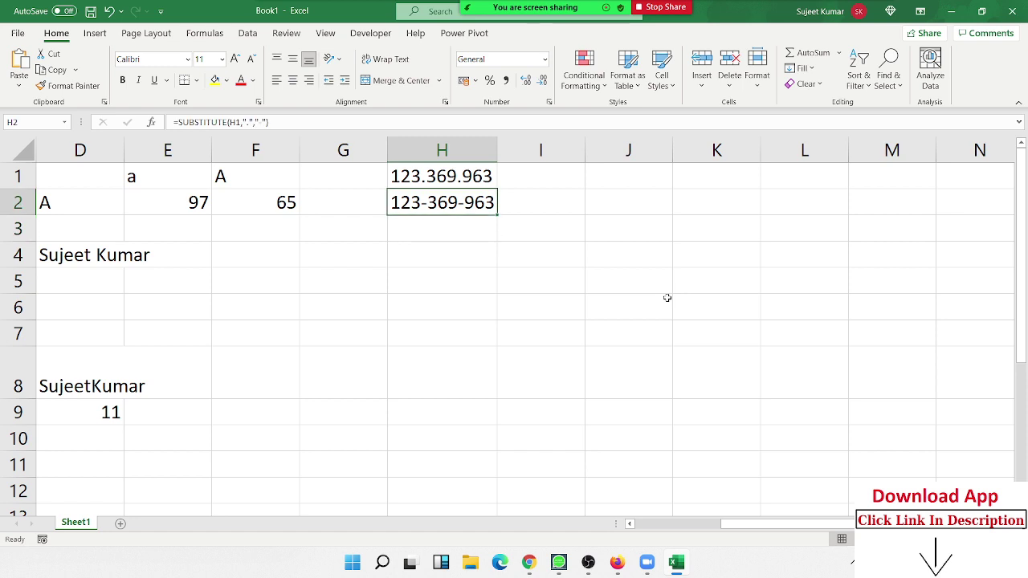
key("F2")
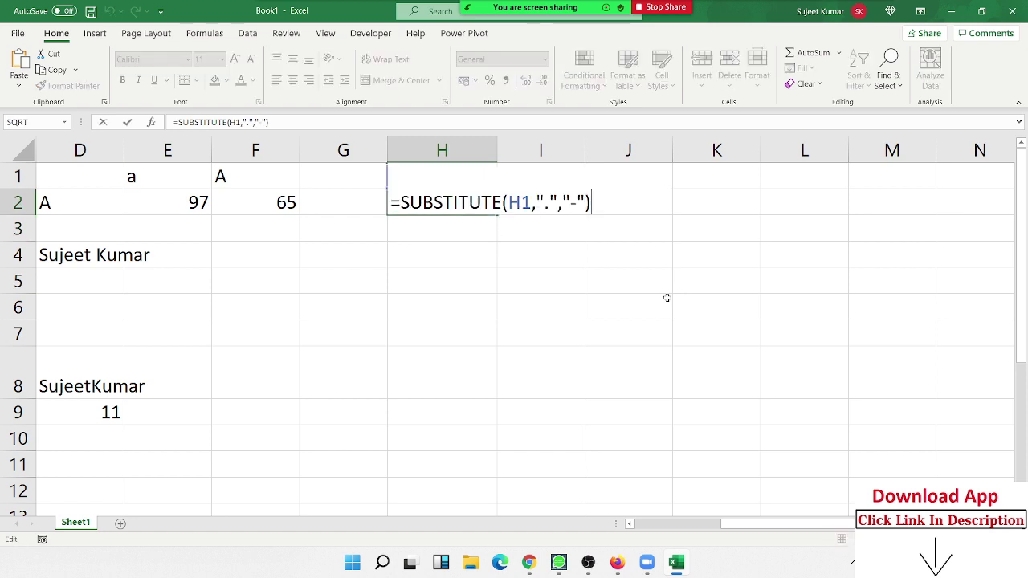
key("Left")
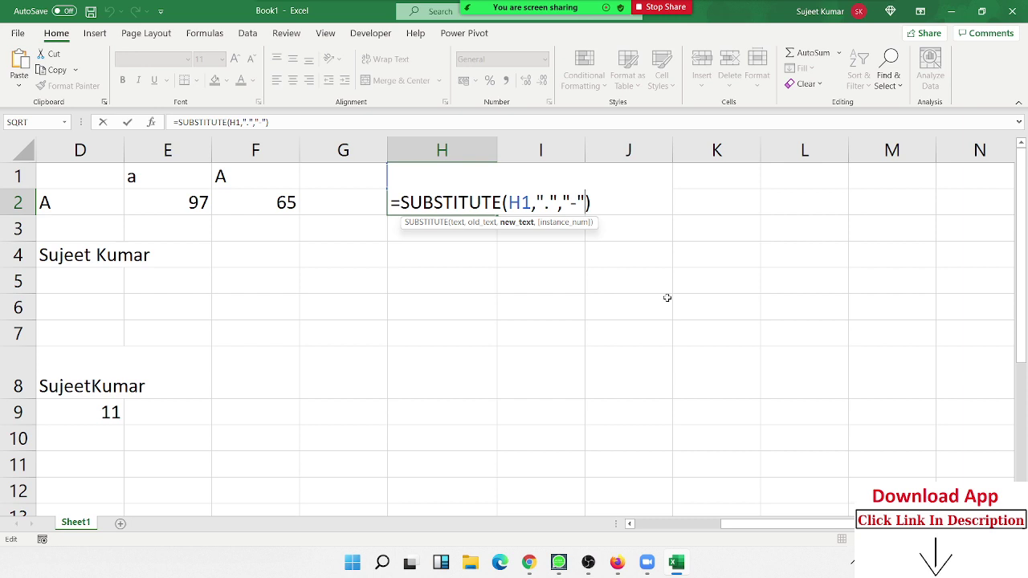
key("Return")
key("Up")
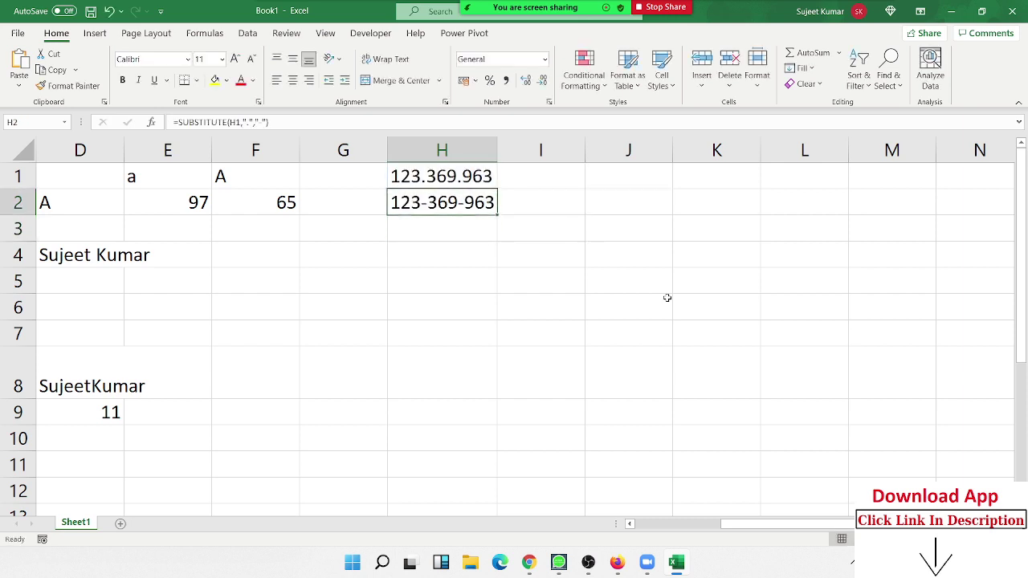
key("F2")
key("Left")
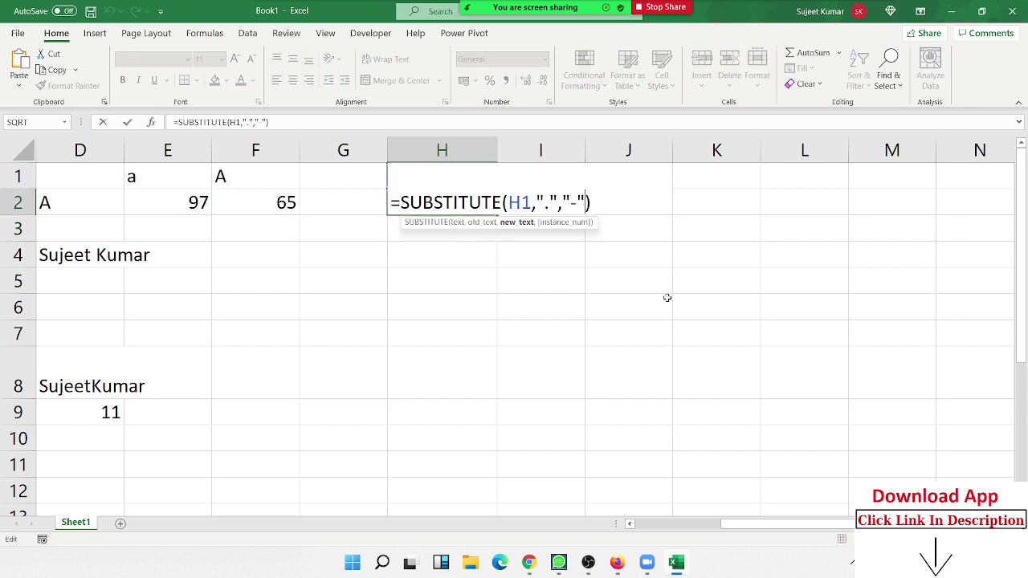
type(",")
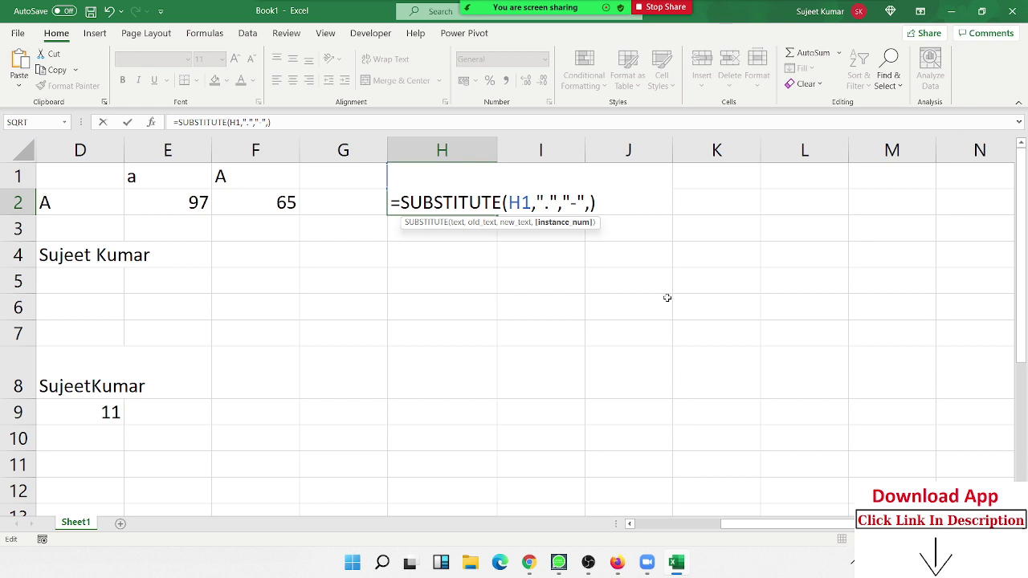
type("1")
key("Return")
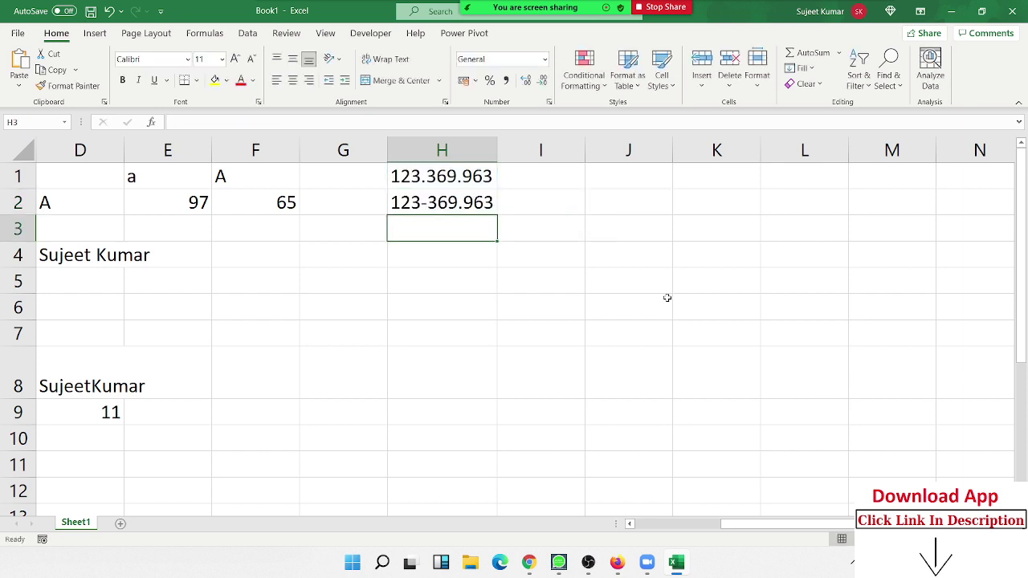
Change H2's instance number from 1 to 2, giving 123.369-963.
key("Up")
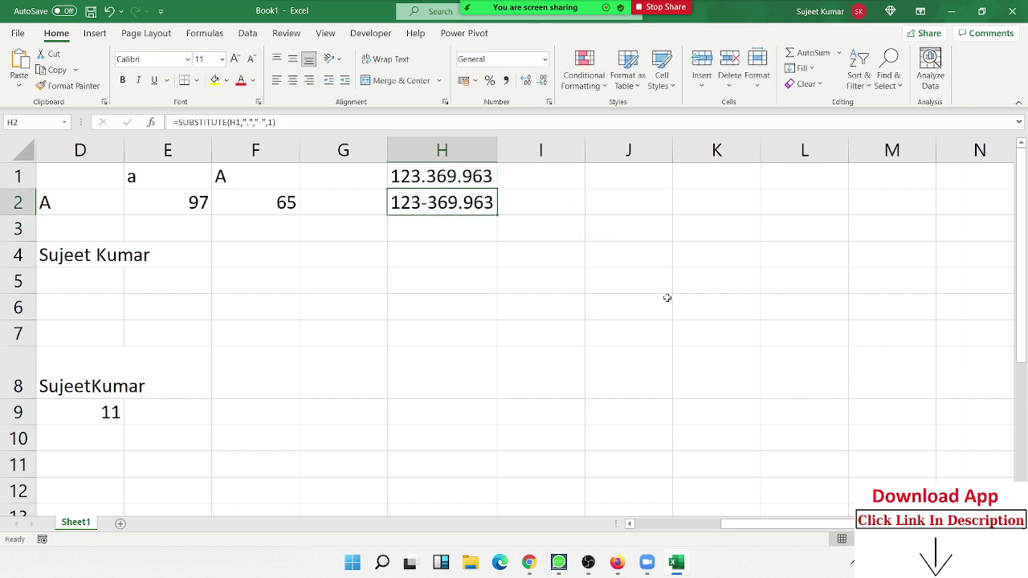
key("F2")
key("Left")
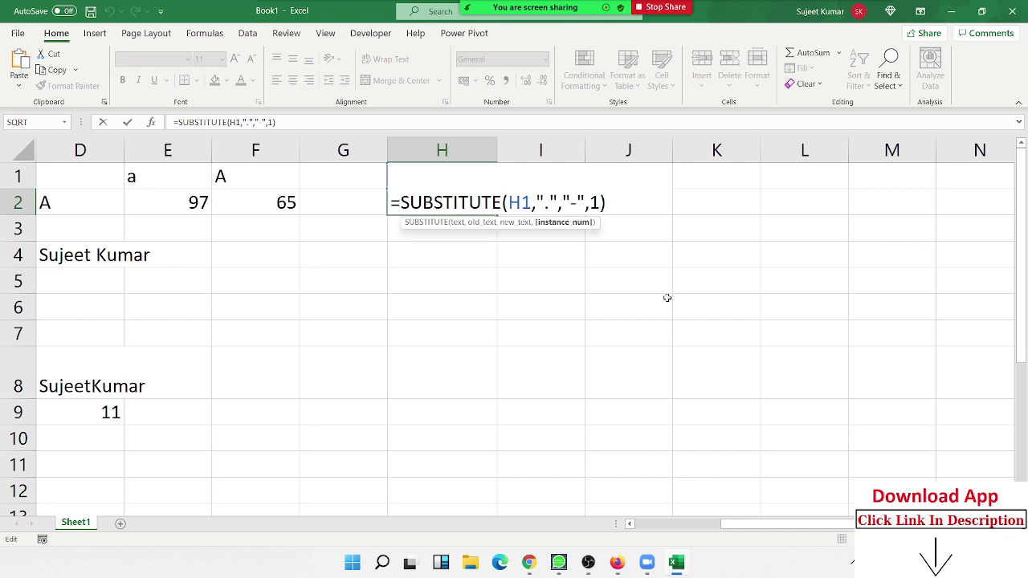
key("BackSpace")
type("2")
key("Return")
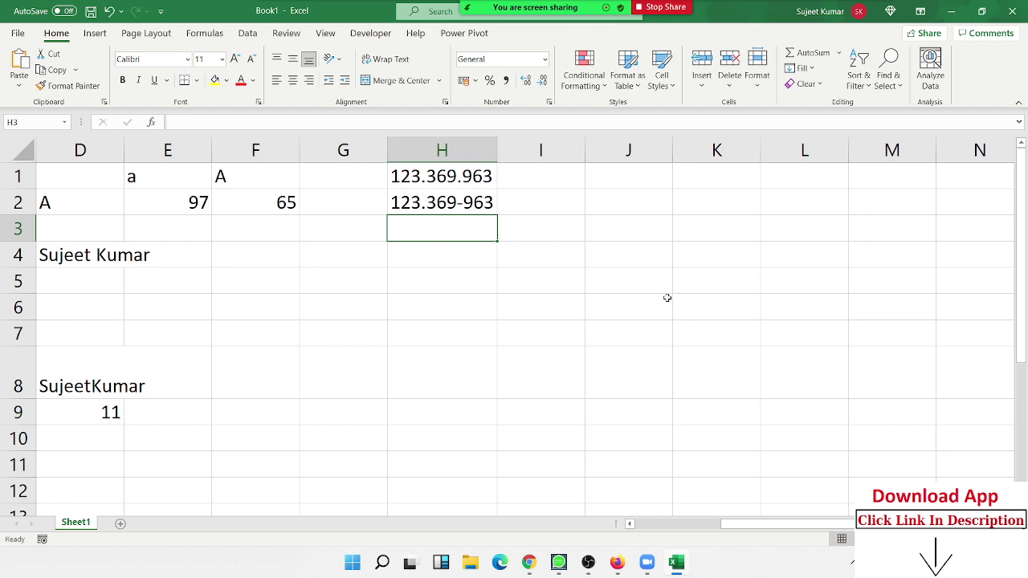
Enter =REPLACE(H2,4,1,"/") in H3.
type("=")
type("re")
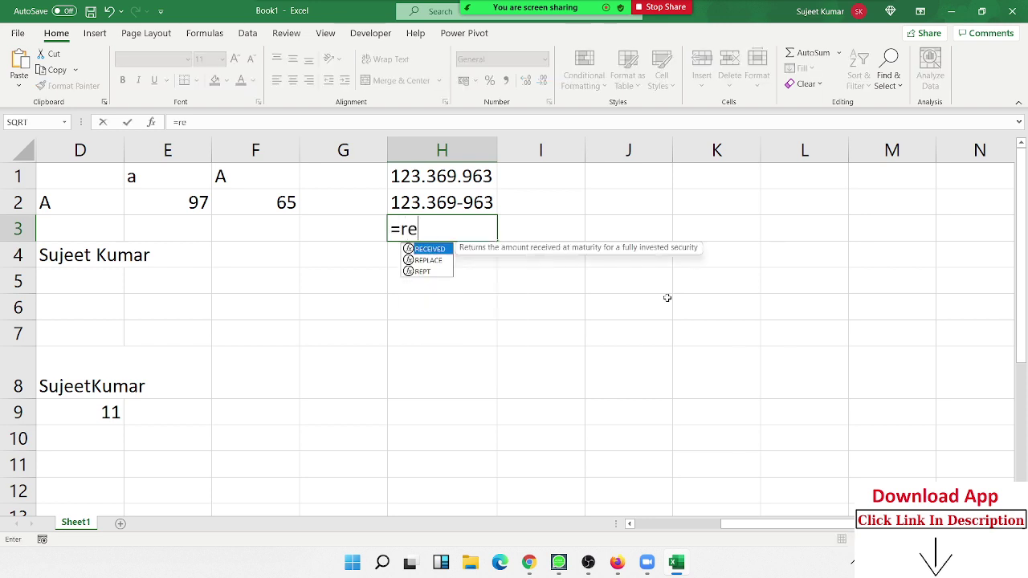
key("Down")
key("Tab")
key("Up")
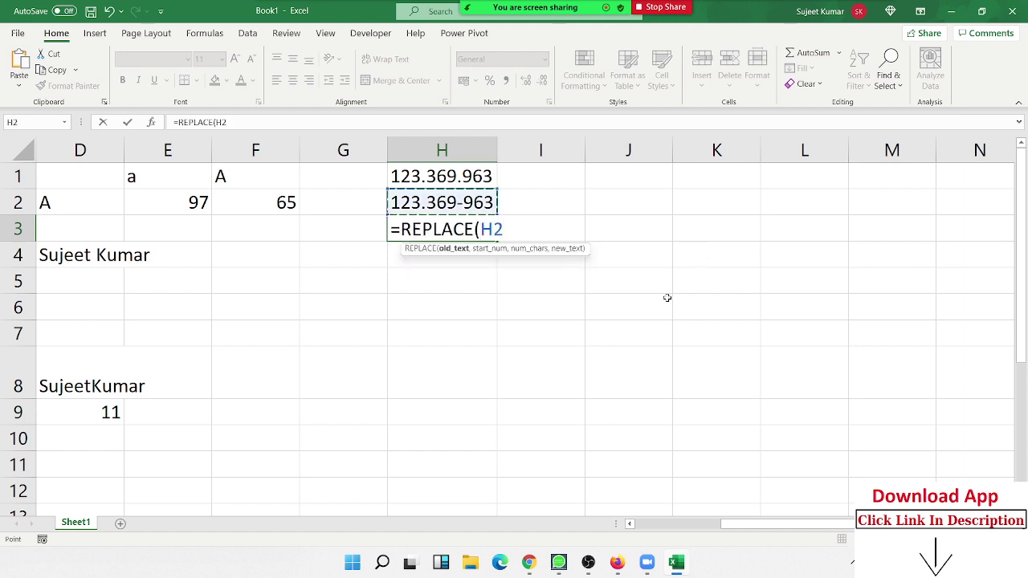
type(",")
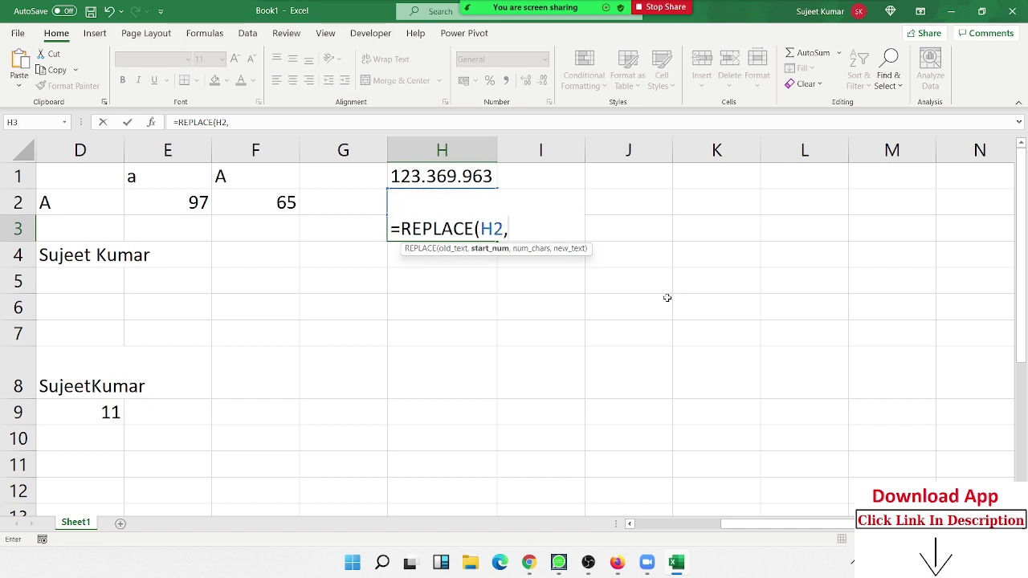
type("4,1")
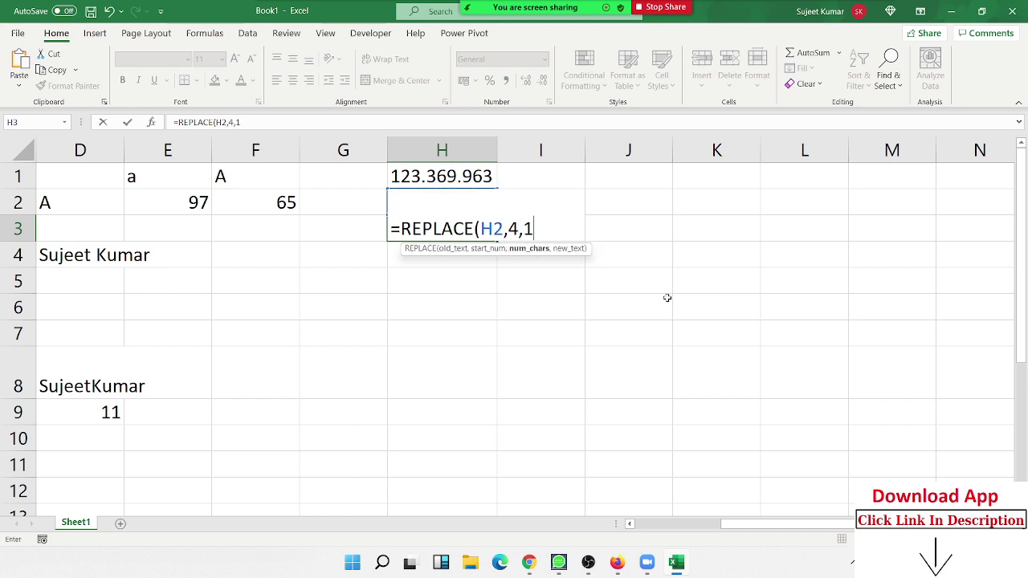
type(",\"/")
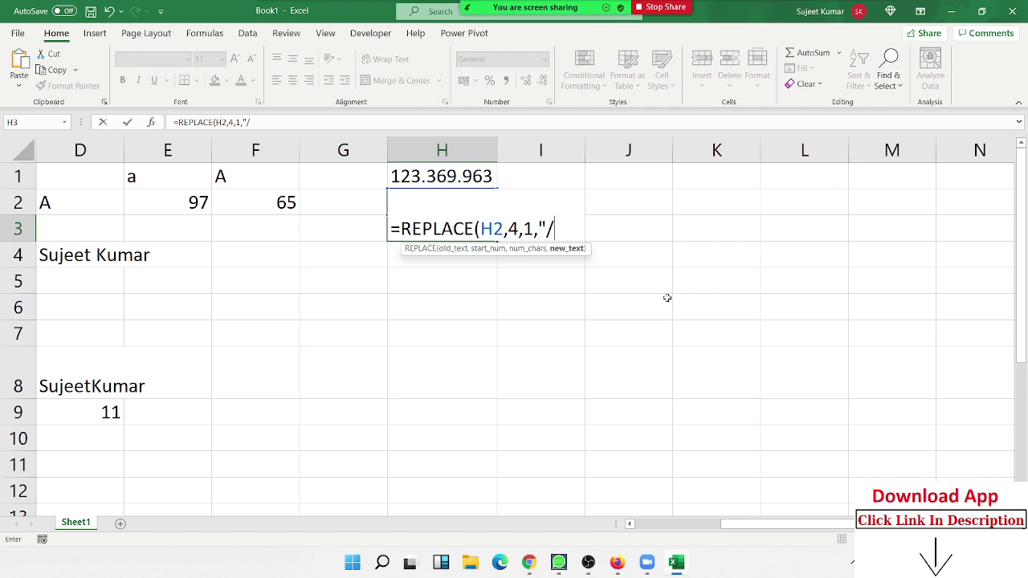
type("\"")
key("Return")
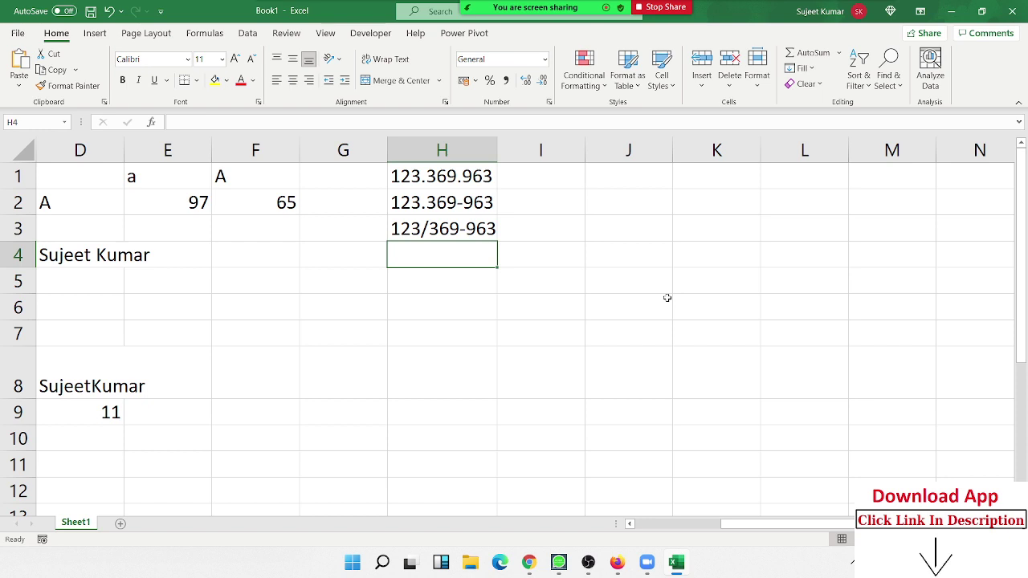
Change H3's character count from 1 to 2 so it returns 123/69-963.
key("Up")
key("F2")
key("Left")
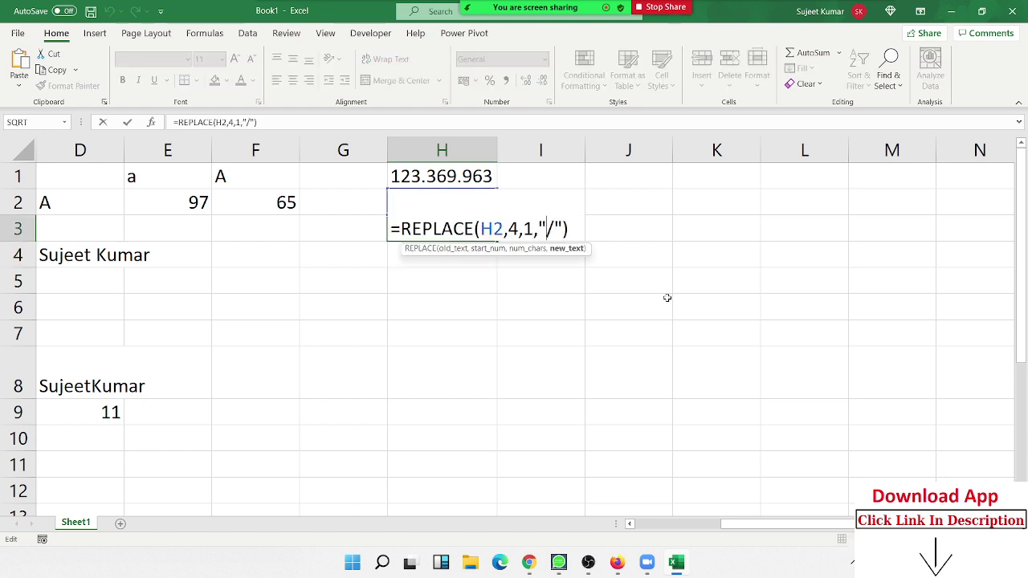
key("Left")
key("Left")
key("Left")
key("Left")
key("BackSpace")
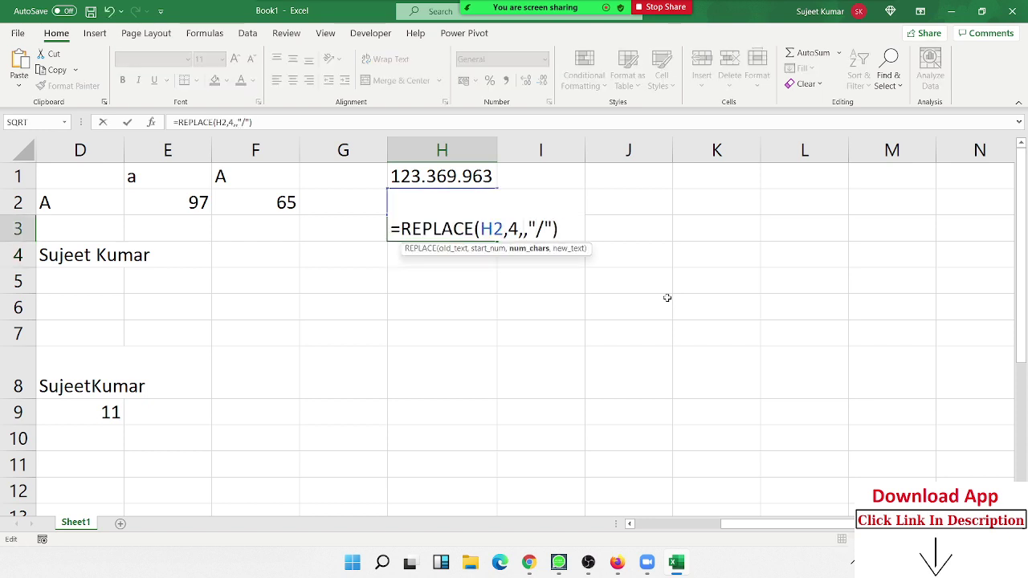
type("2")
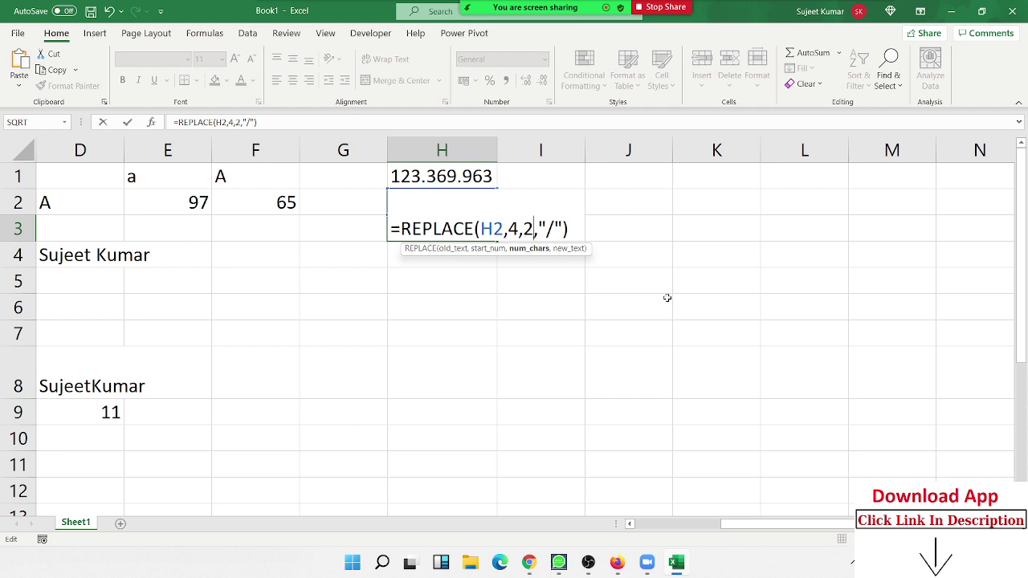
key("Return")
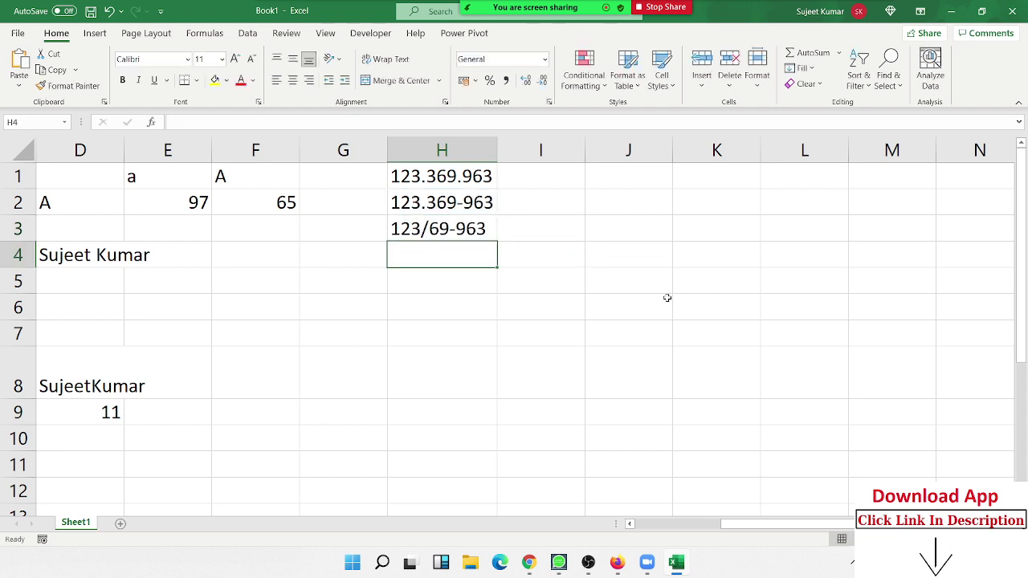
key("Up")
key("F2")
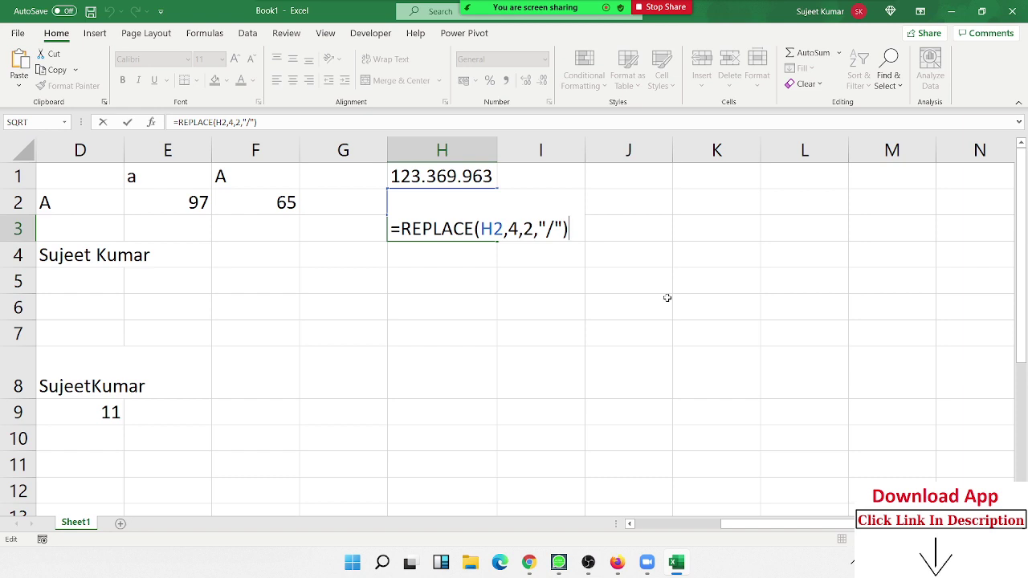
key("Escape")
key("Left")
key("Left")
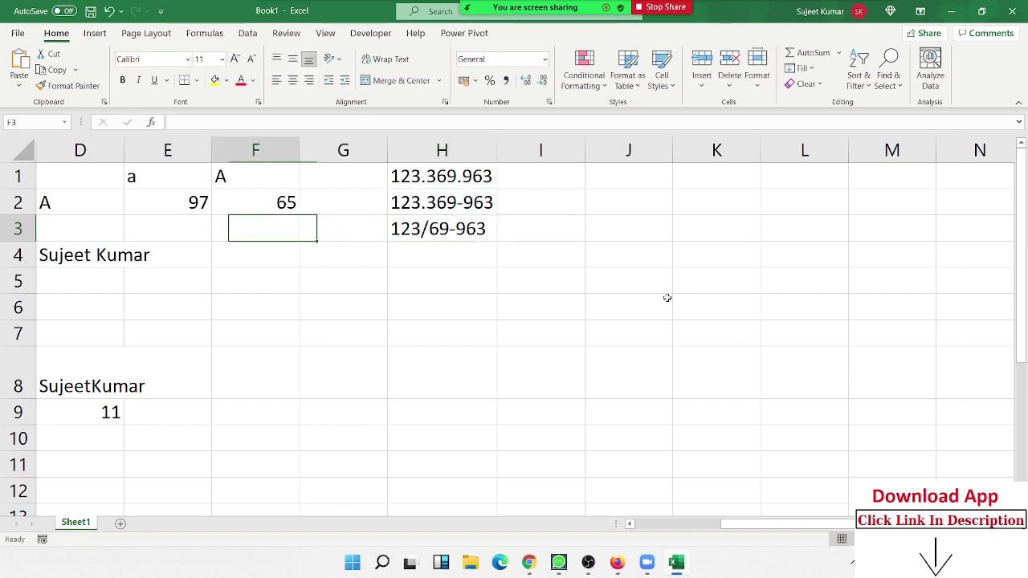
Inspect the line break inside B8's two-line name without changing it.
key("Home")
key("Down")
key("Down")
key("Down")
key("Down")
key("Down")
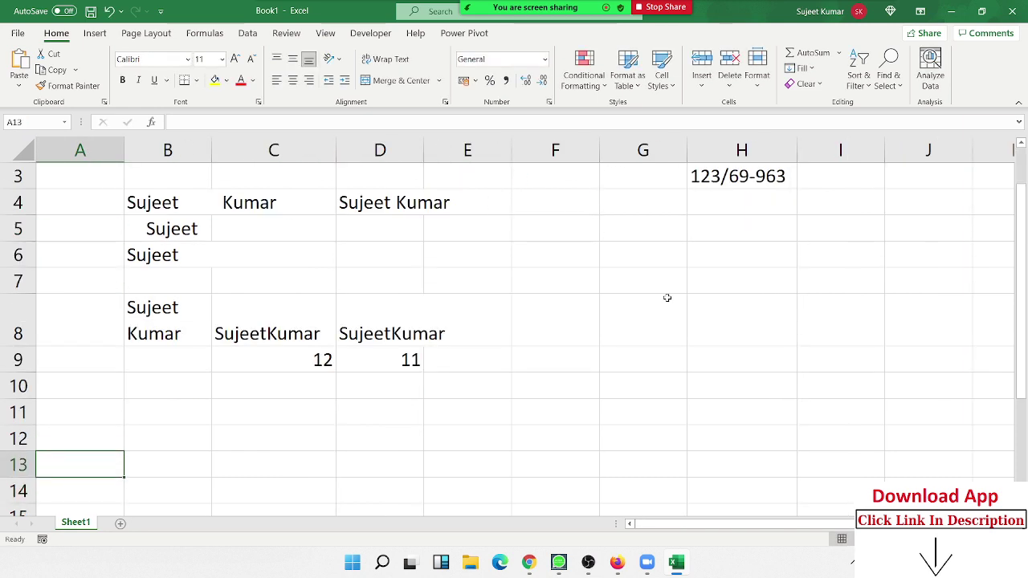
key("Up")
key("Up")
key("Up")
key("Up")
key("Up")
key("Up")
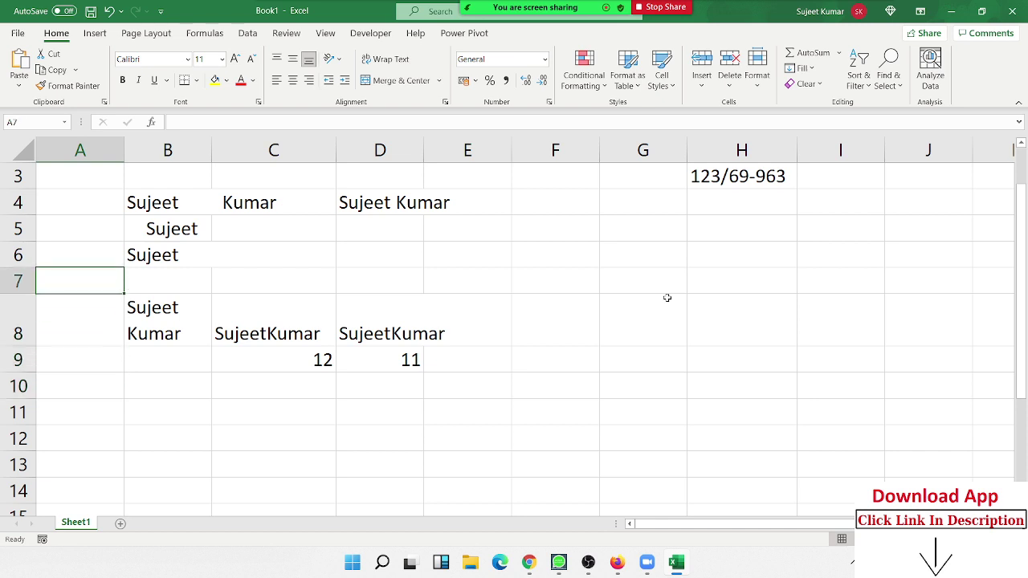
key("Right")
key("Down")
key("F2")
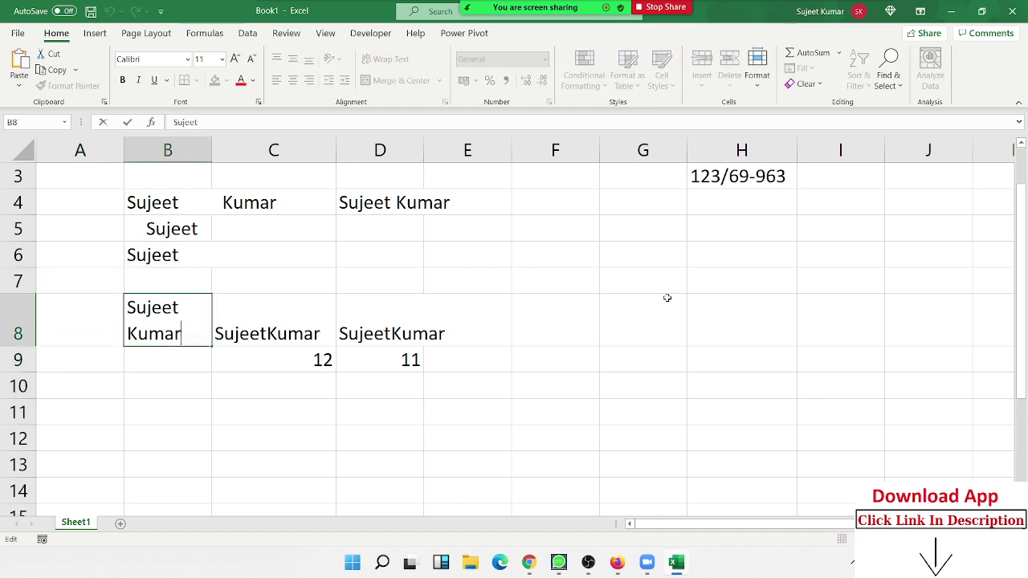
key("Up")
key("Escape")
Start a SUBSTITUTE formula on B8 in B10, then cancel it.
key("Down")
key("Down")
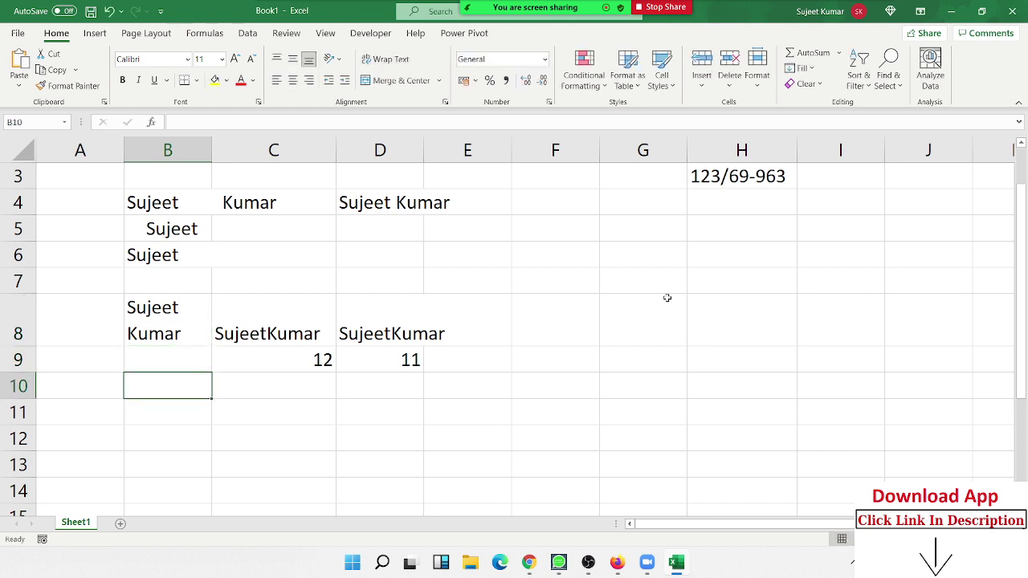
type("=su")
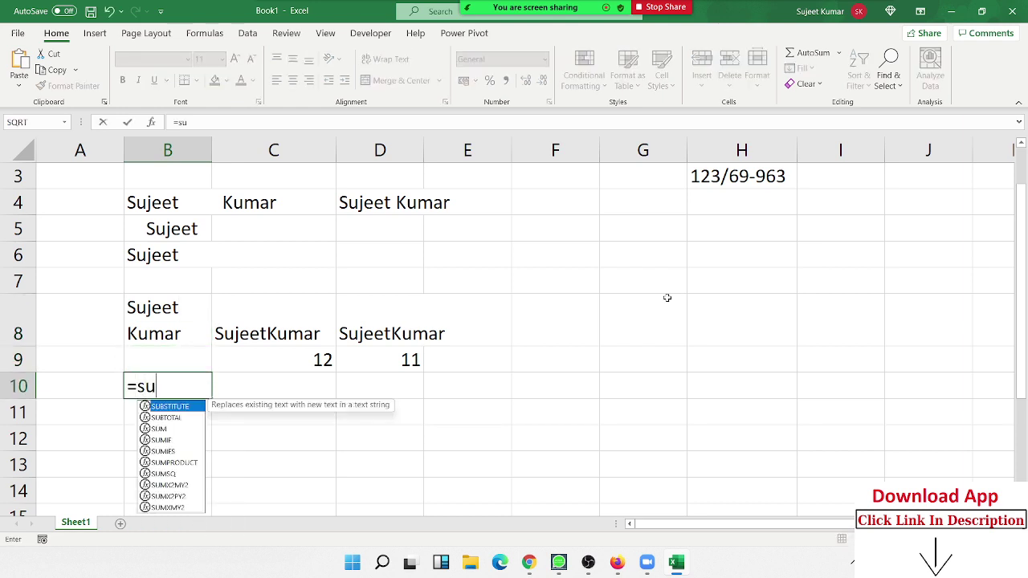
type("b")
key("Tab")
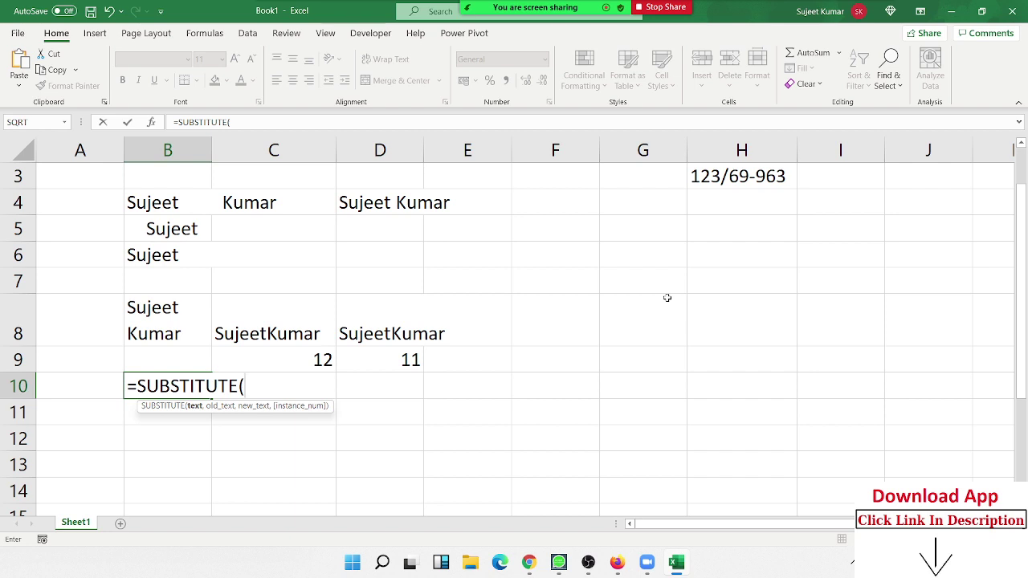
key("Up")
key("Up")
type(",")
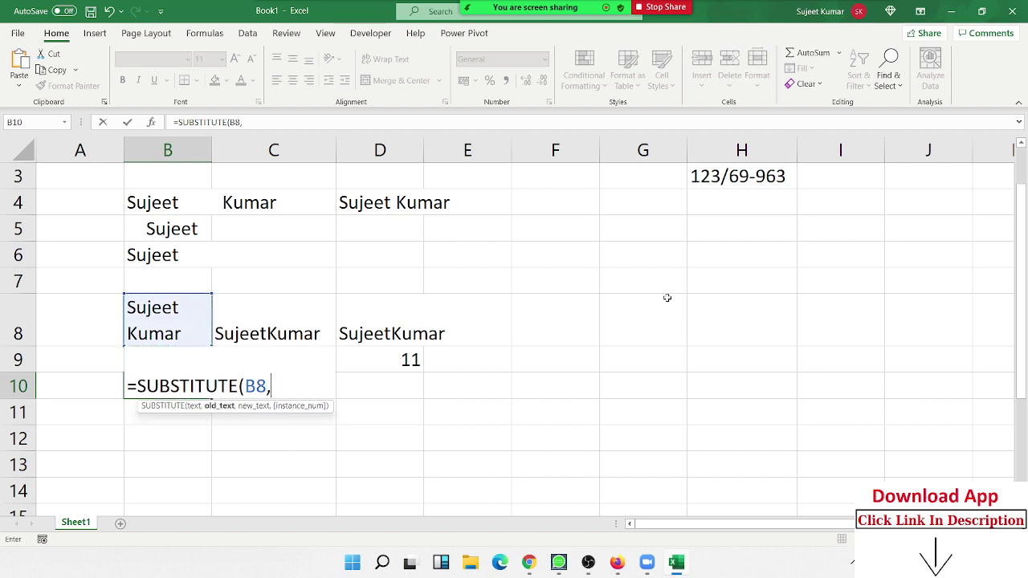
type("\"")
key("alt+Return")
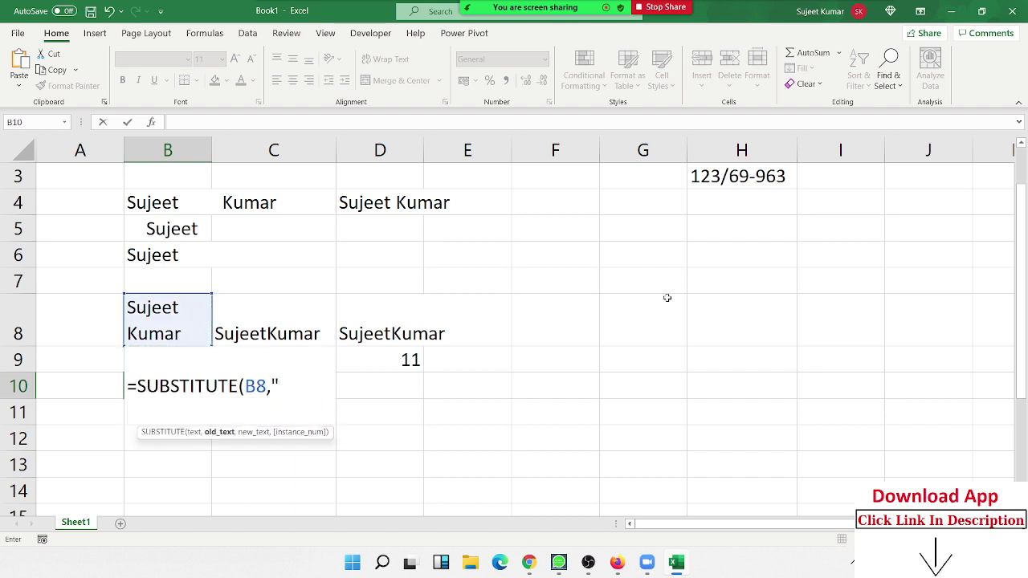
key("Escape")
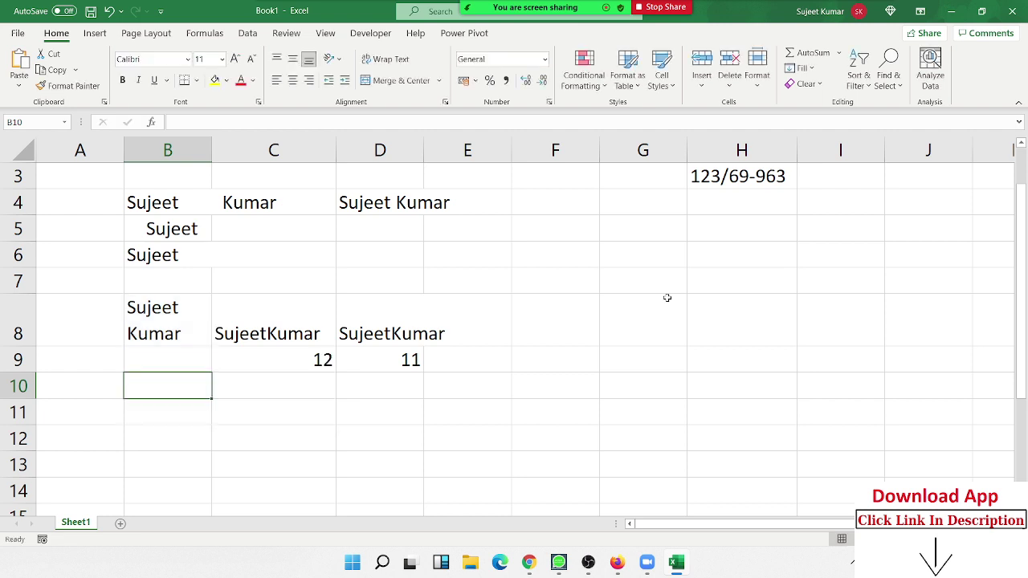
scroll(305, 249, "up", 2)
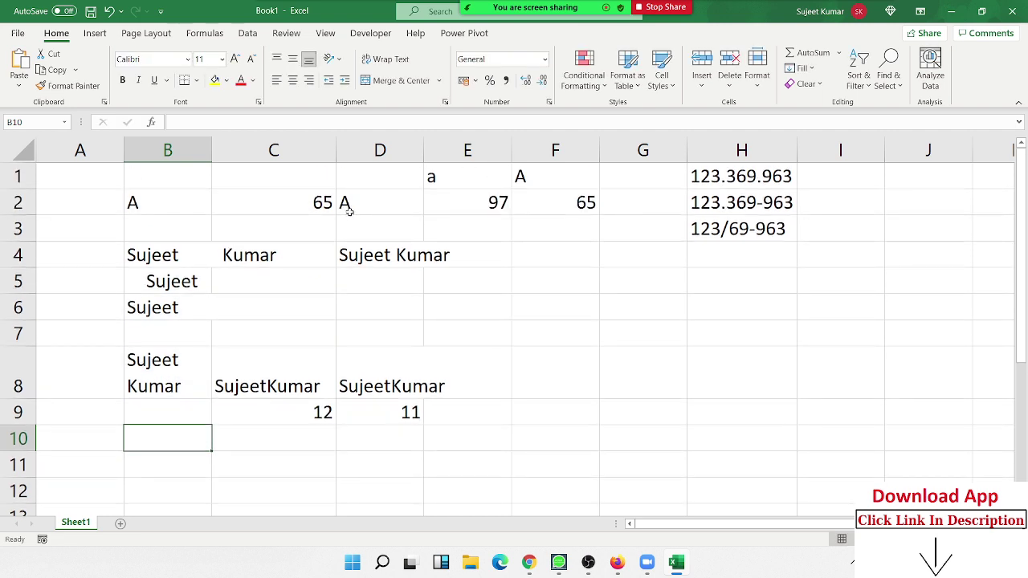
Inspect the CHAR formula in D2 and the CODE formula in E2.
left_click(350, 210)
double_click(458, 202)
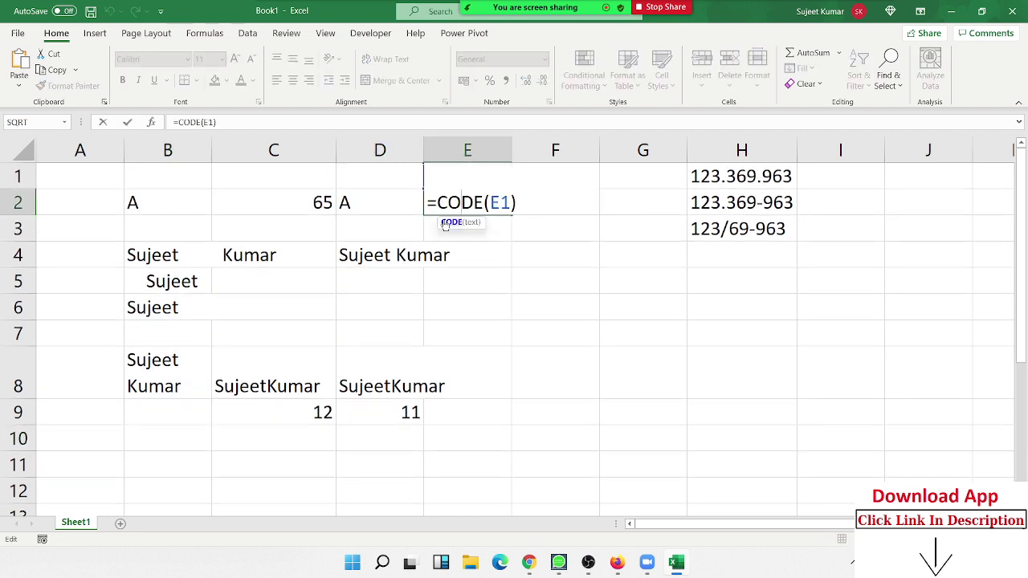
key("Escape")
scroll(333, 329, "down", 1)
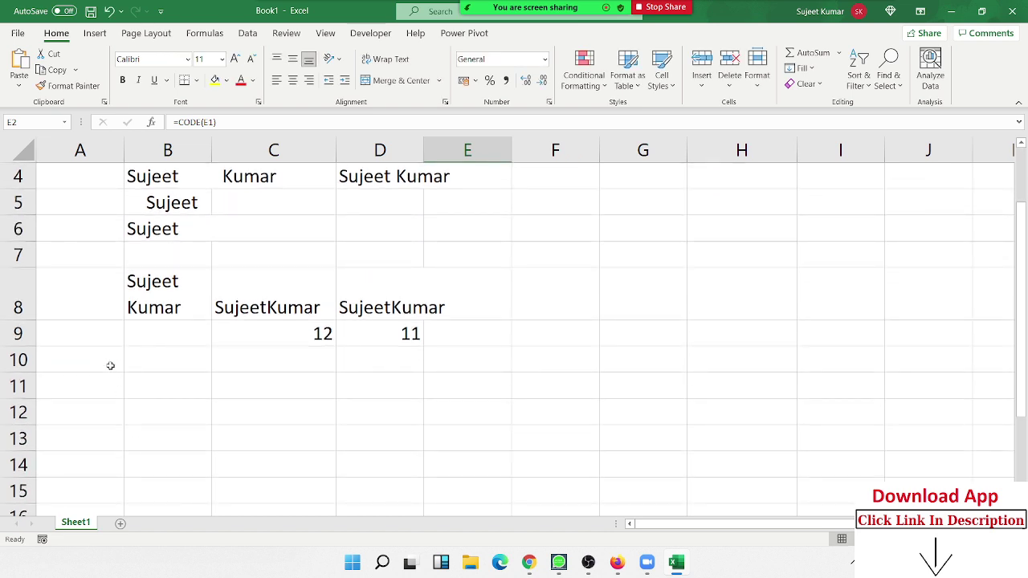
Put a line break in A11 and get its code with =CODE(A11) in B11.
double_click(94, 386)
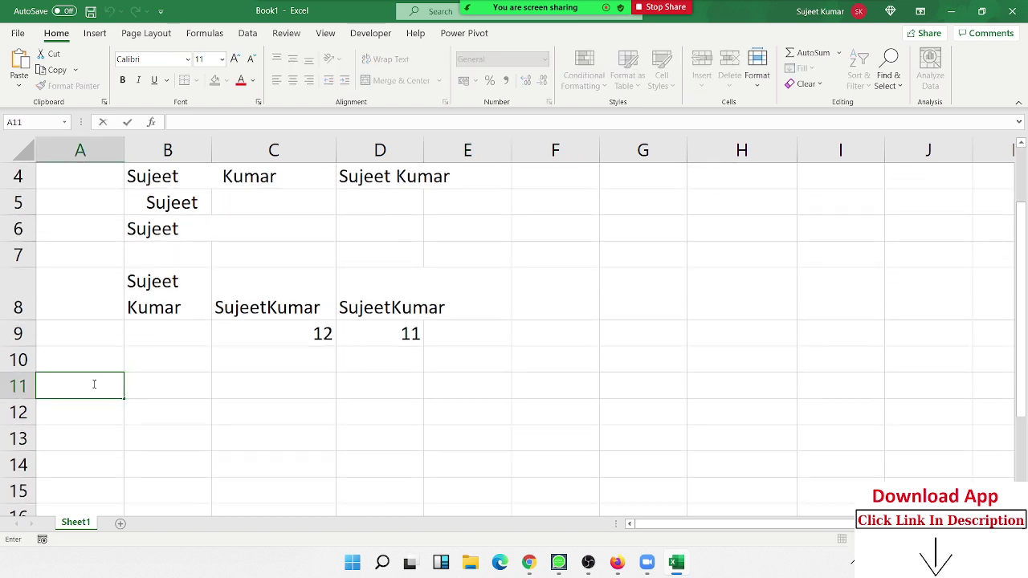
key("alt+Return")
key("Return")
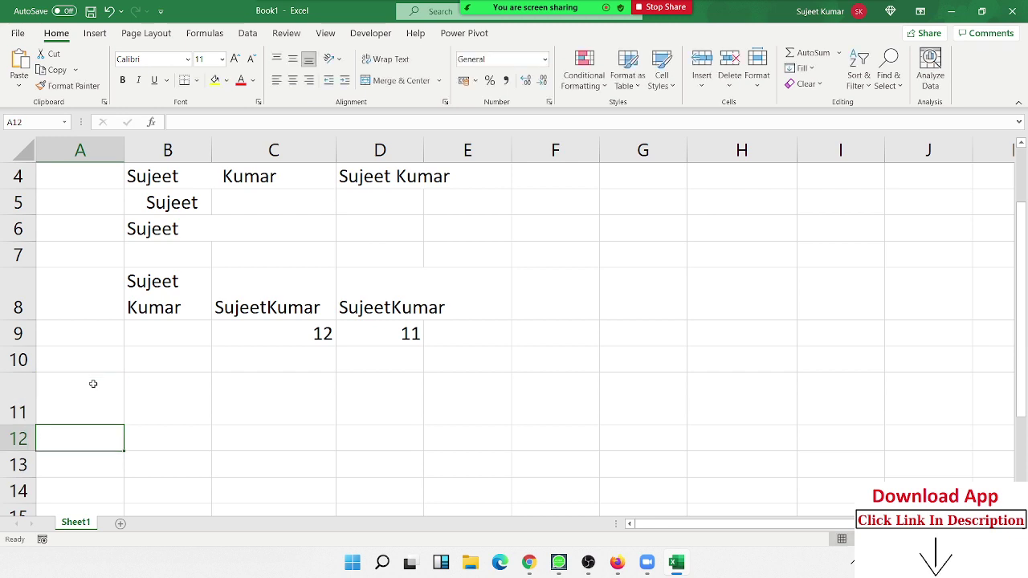
key("Up")
key("Right")
type("=")
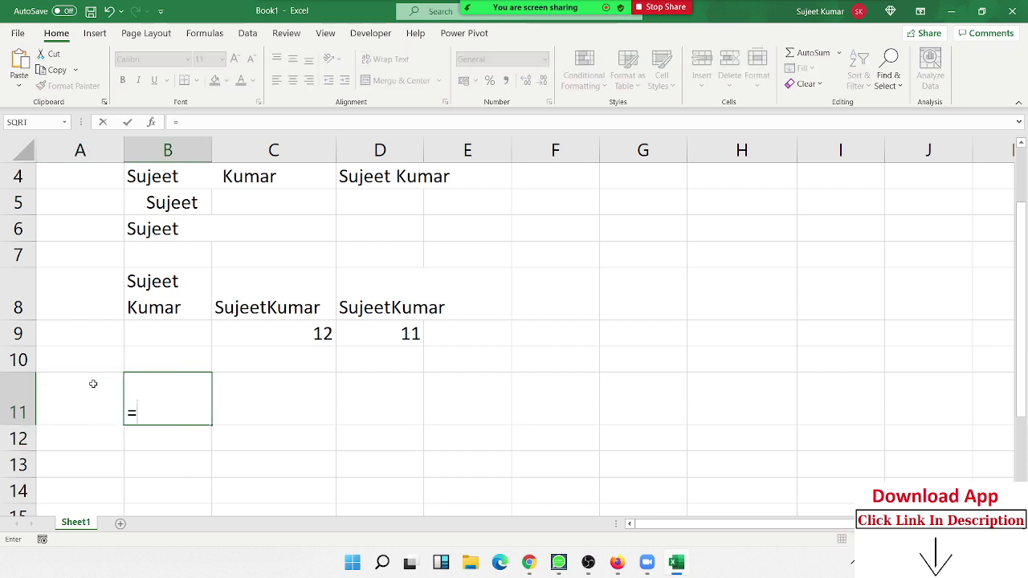
type("cod")
key("Tab")
key("Left")
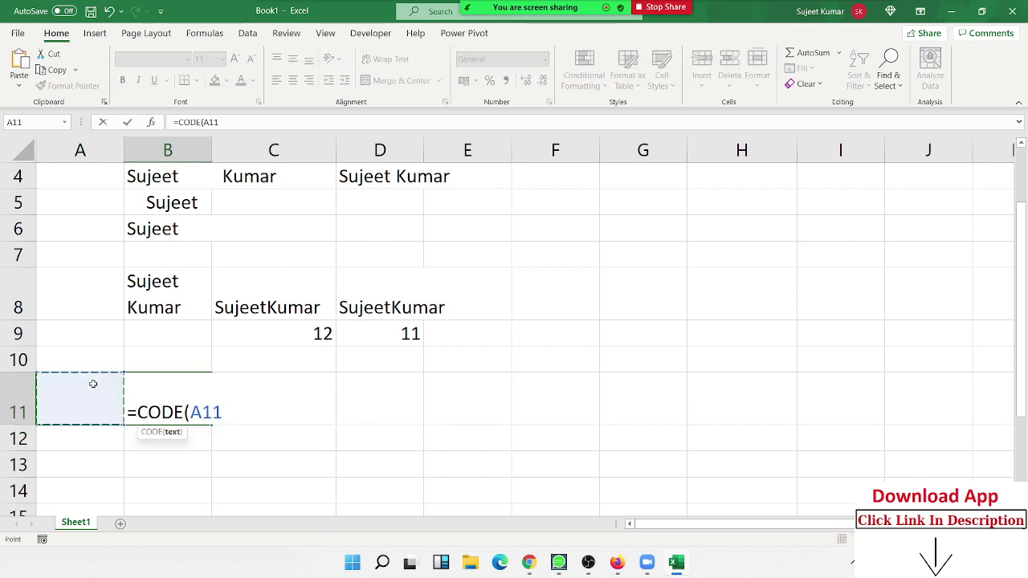
key("Return")
Enter =CHAR(10) in C11 to rebuild the line break.
key("Up")
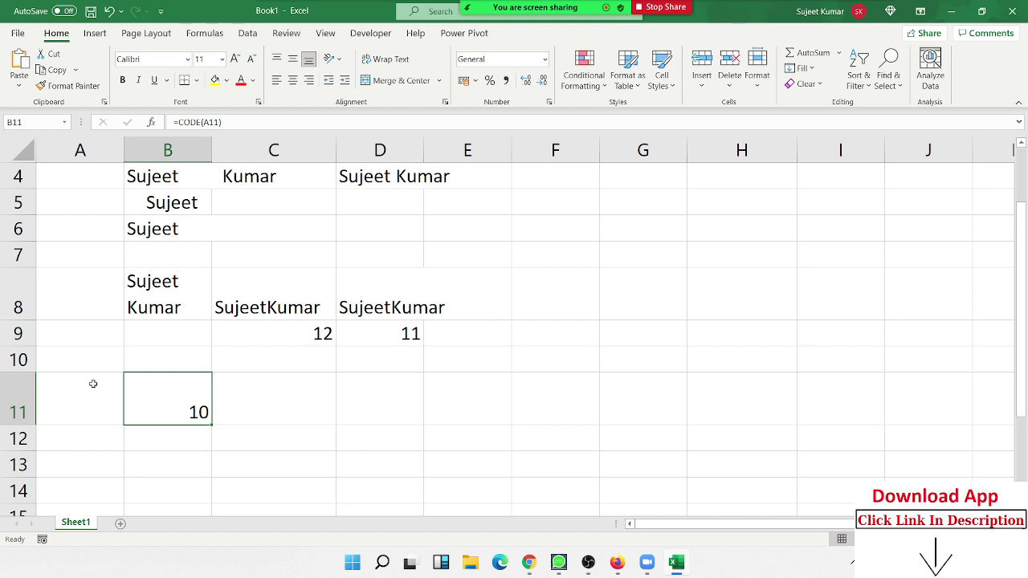
key("Left")
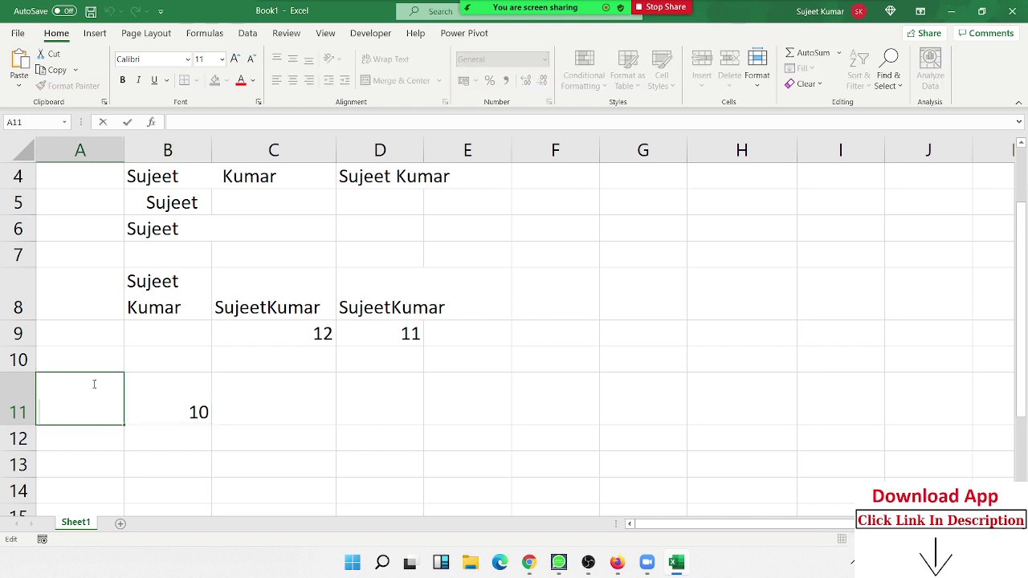
key("Escape")
key("Right")
key("Right")
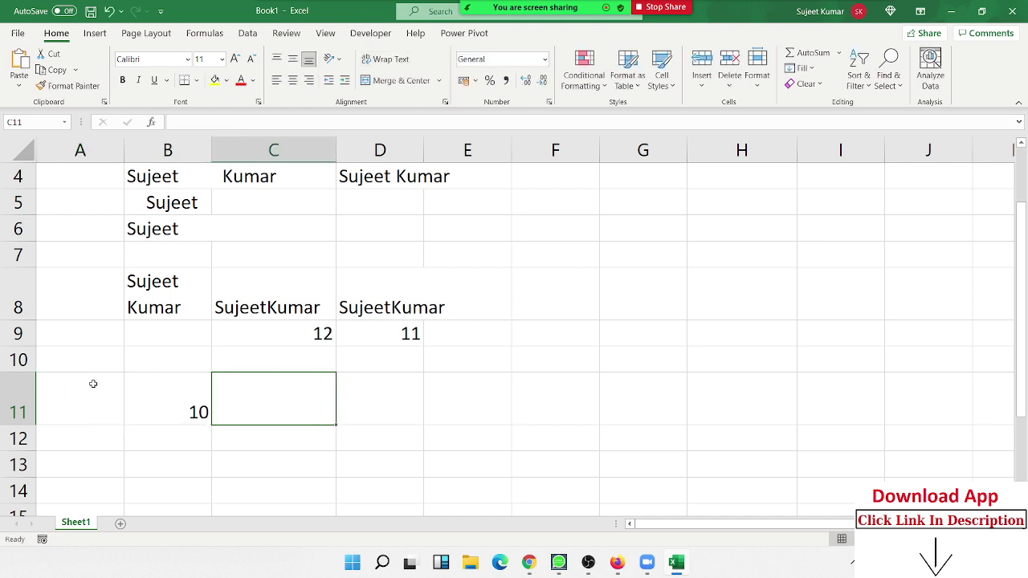
type("=ch")
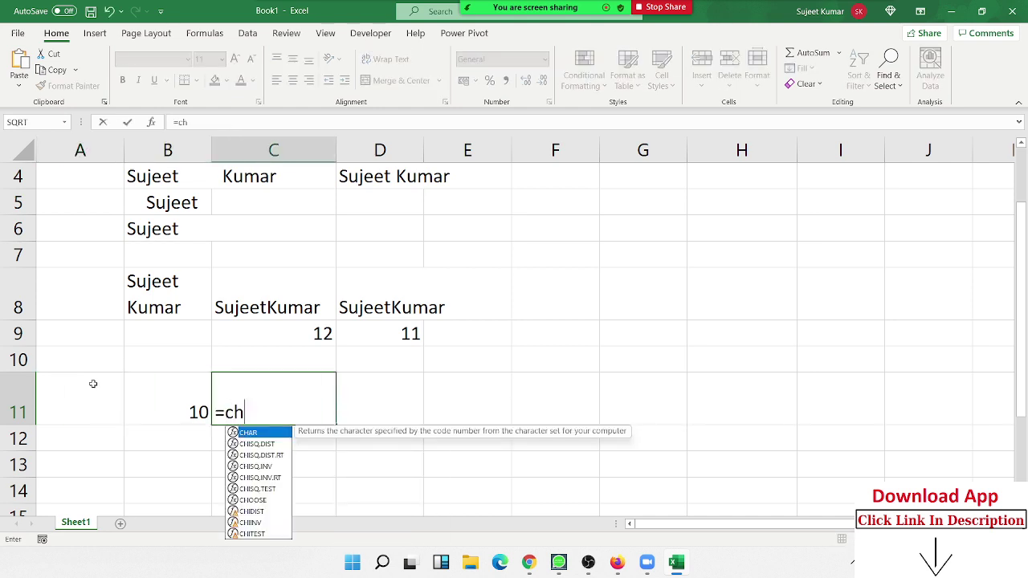
key("Tab")
type("10")
key("Return")
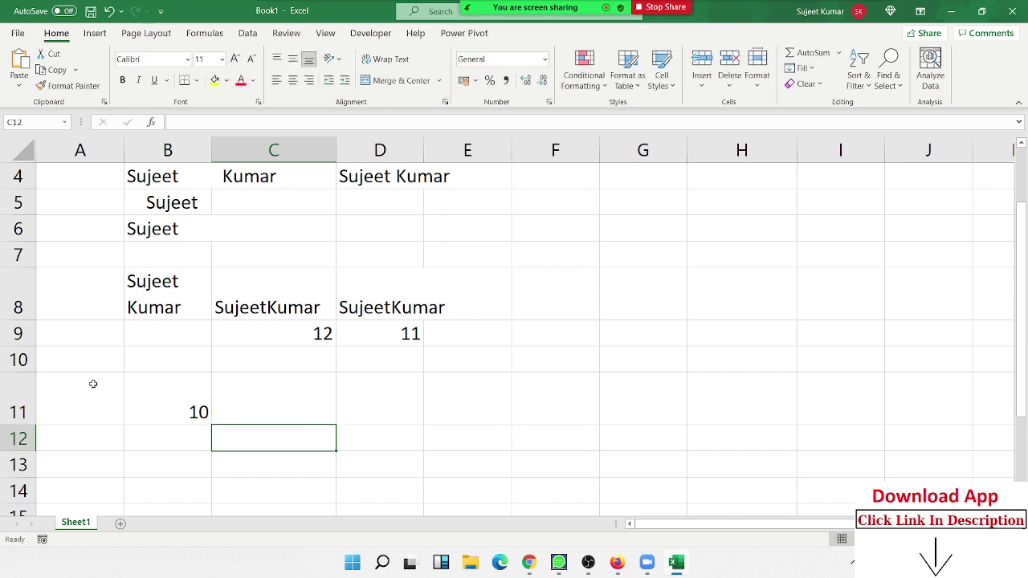
Compare A11 with C11 in D11, confirming TRUE.
key("Up")
key("Right")
type("=")
key("Left")
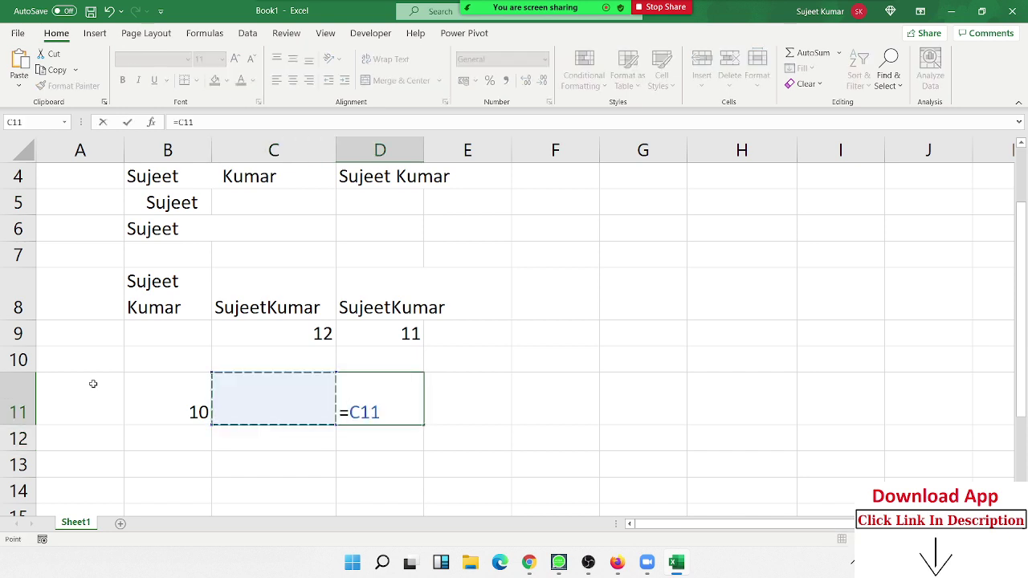
key("Left")
key("Left")
type("=")
key("Left")
key("Return")
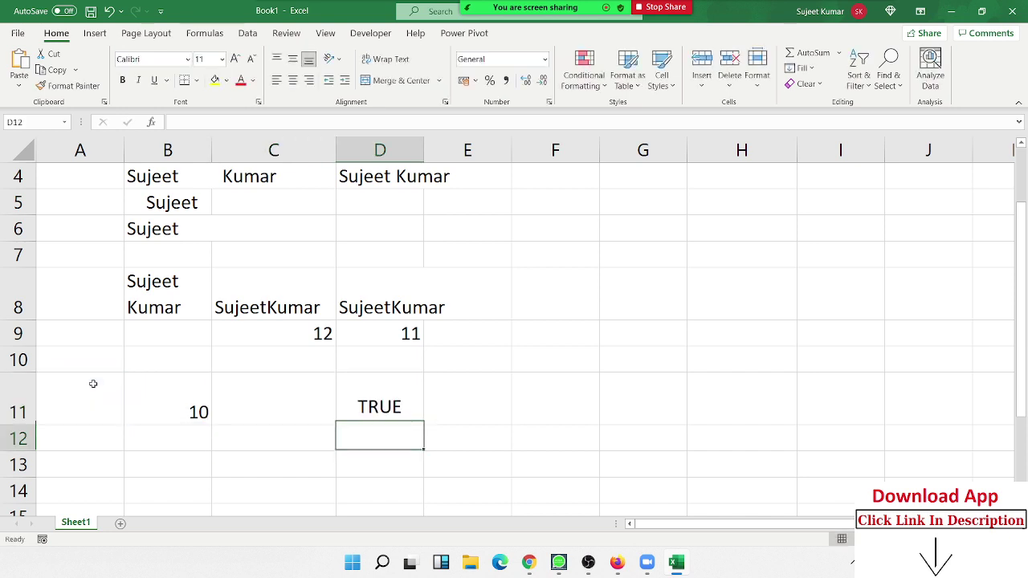
key("Up")
key("Up")
key("Left")
key("Left")
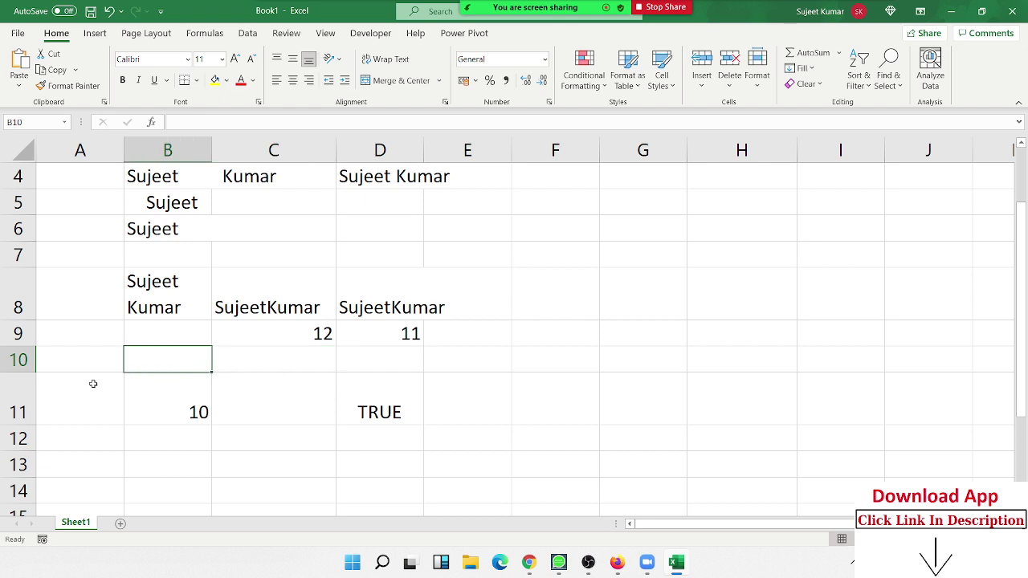
Enter =SUBSTITUTE(B8,CHAR(10)," ") in B10 to join the name with a space.
type("=sub")
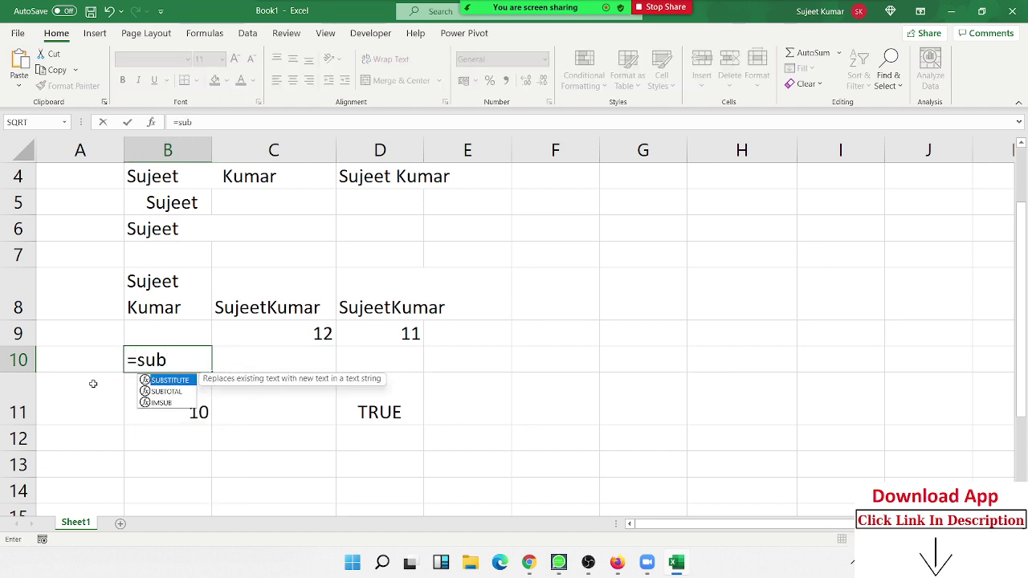
key("Tab")
key("Up")
key("Up")
type(",")
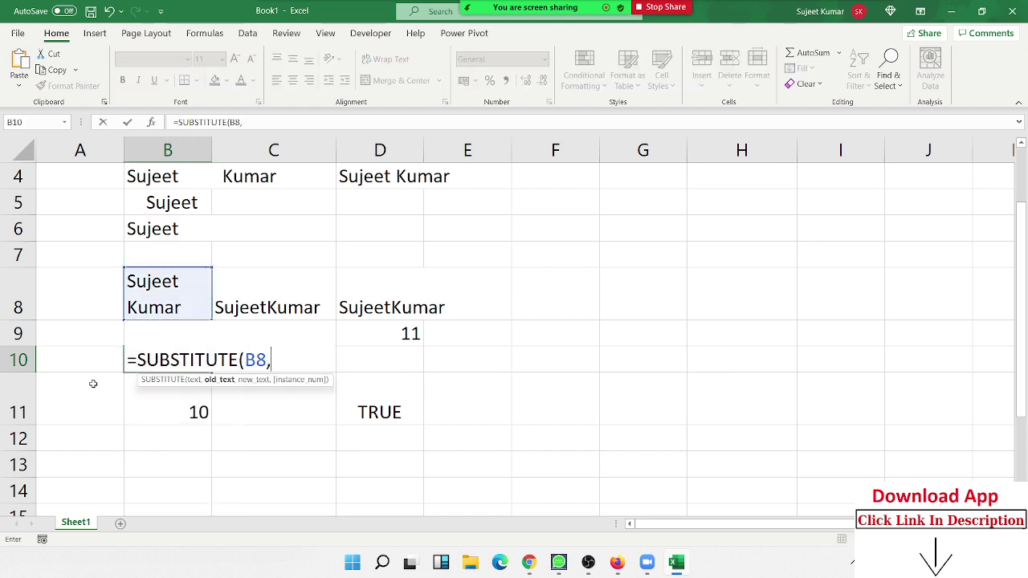
type("ch")
key("Tab")
type("10")
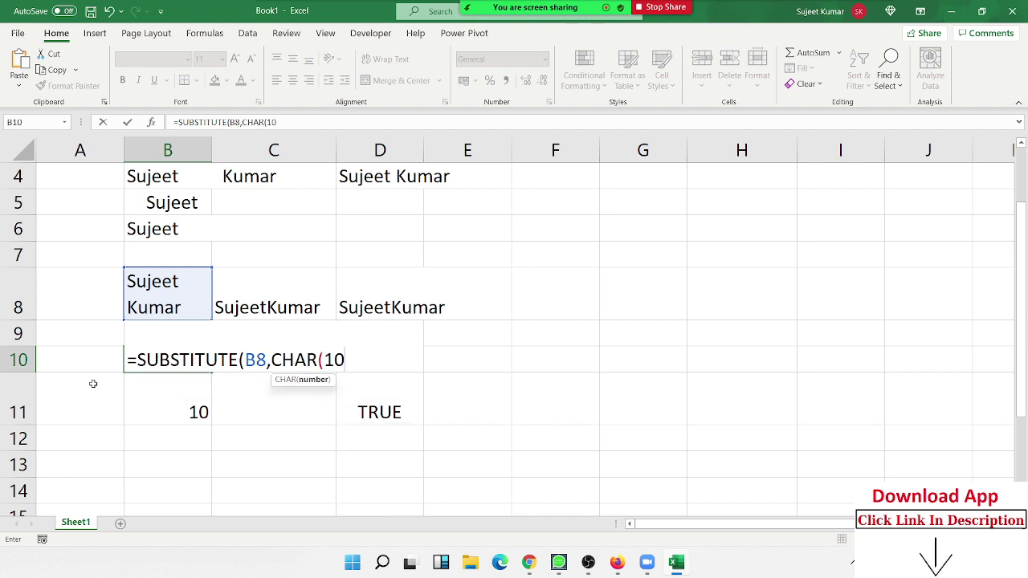
type("),")
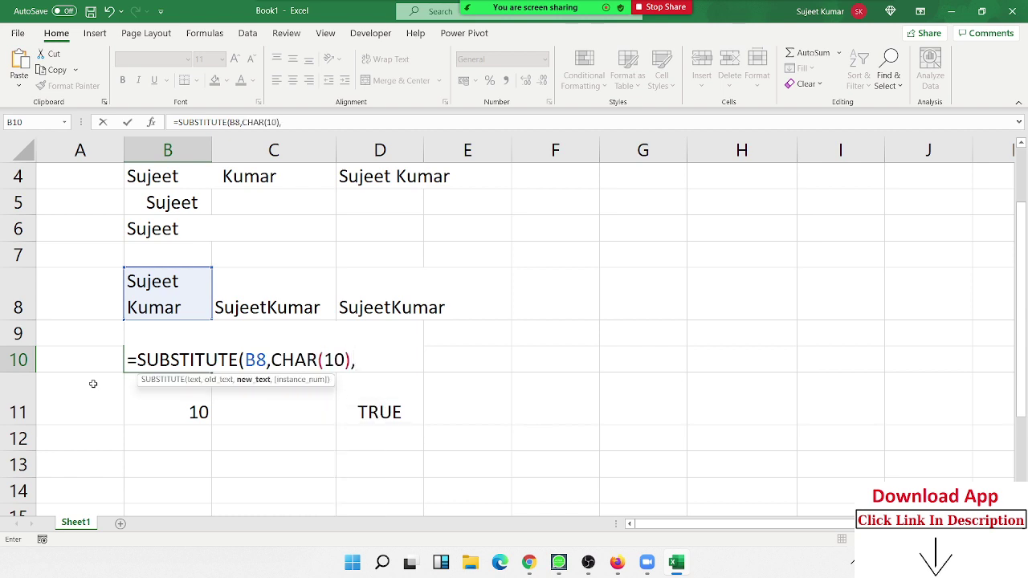
type("\" \"")
key("Return")
key("Return")
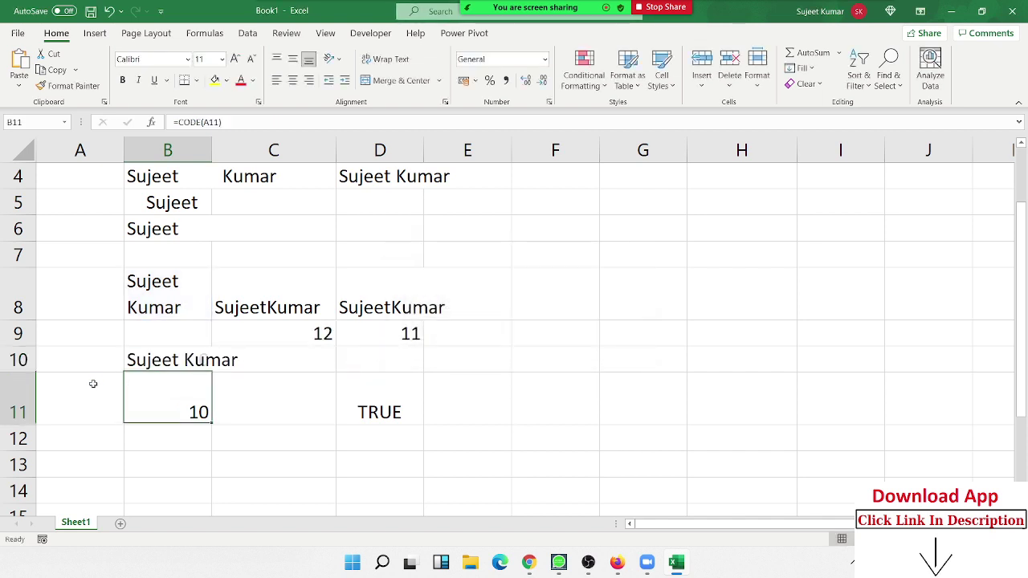